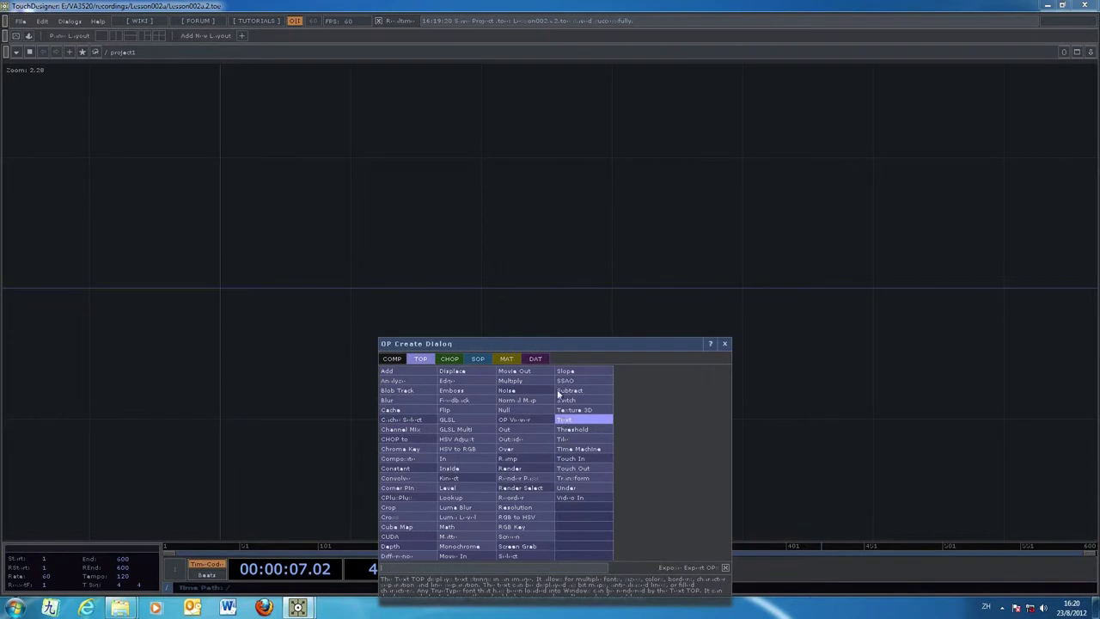
Step: Add a Video In TOP (videoin1) and start playback so the live webcam feed runs
{"action": "left_click_drag", "start_coordinate": [602, 346], "coordinate": [574, 188]}
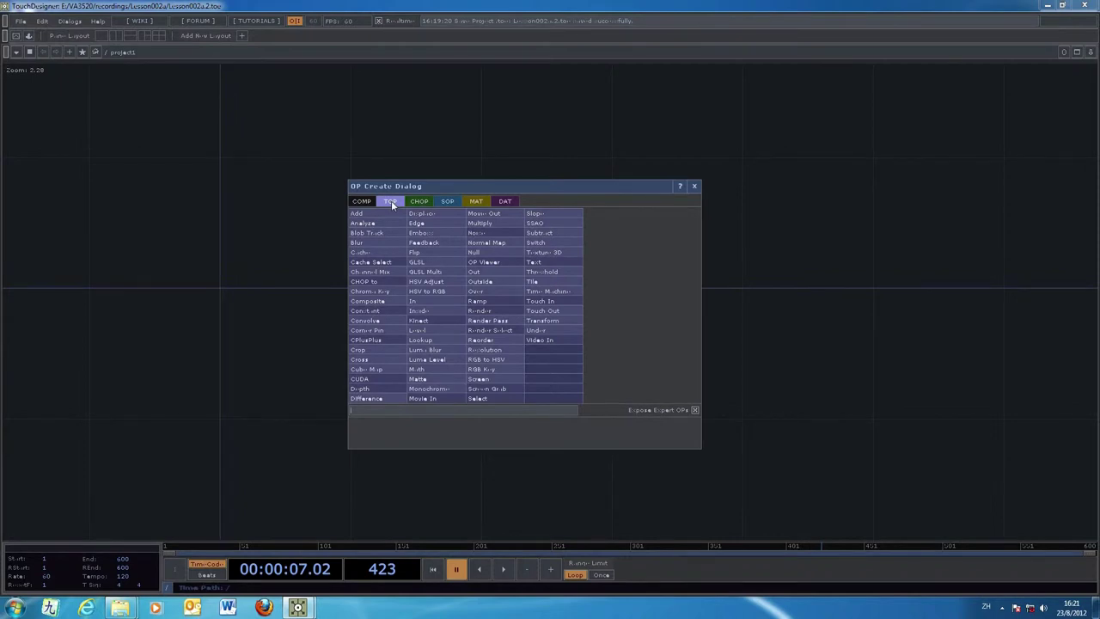
{"action": "left_click", "coordinate": [561, 340]}
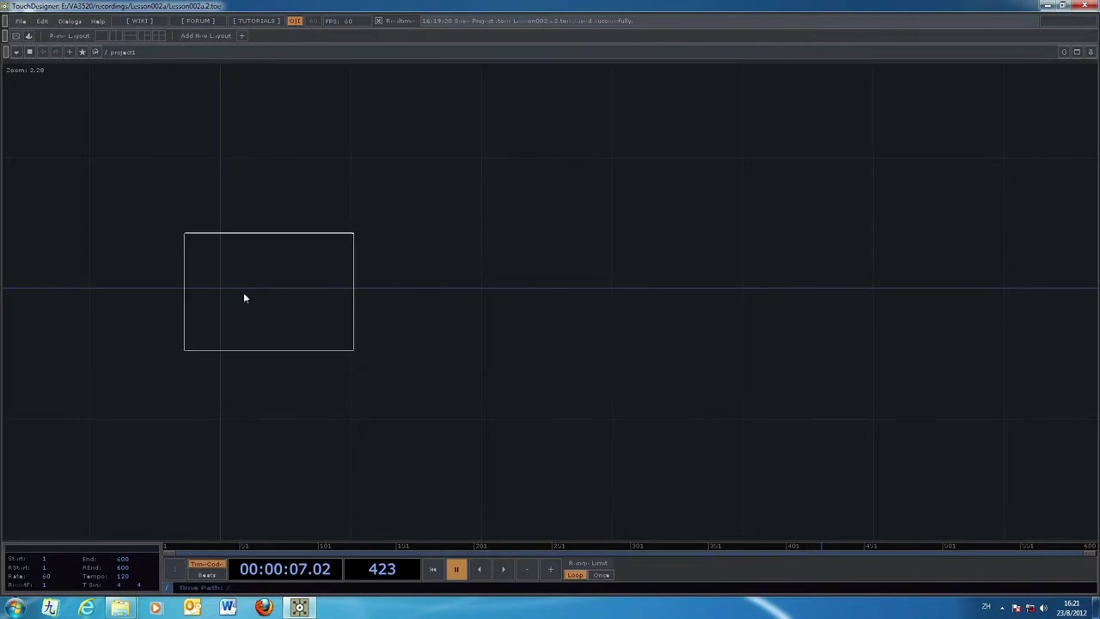
{"action": "left_click", "coordinate": [218, 293]}
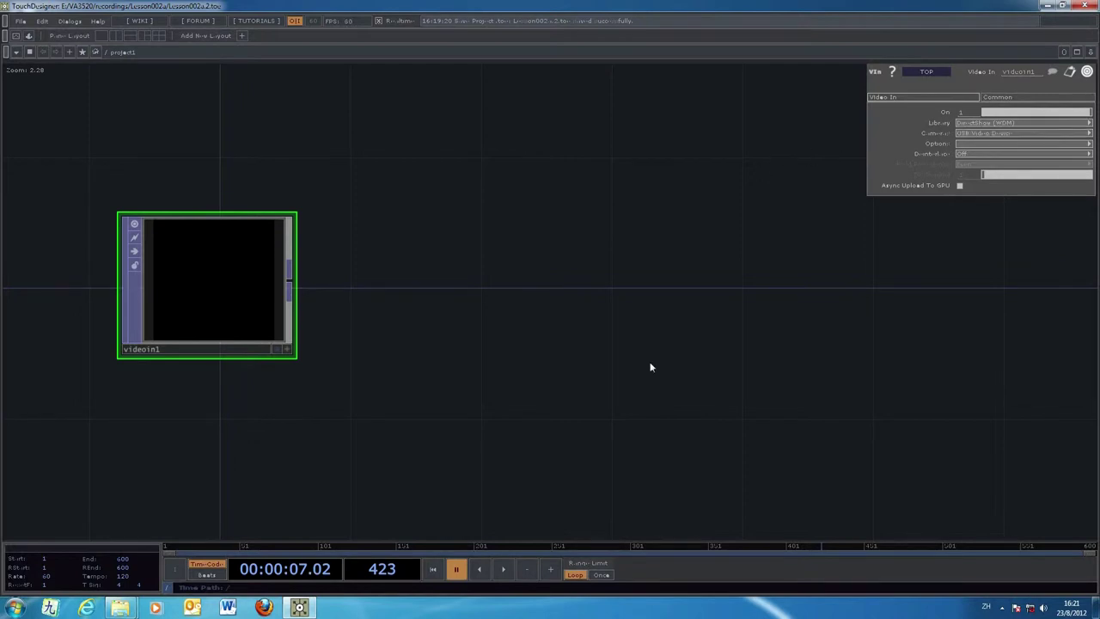
{"action": "left_click", "coordinate": [503, 573]}
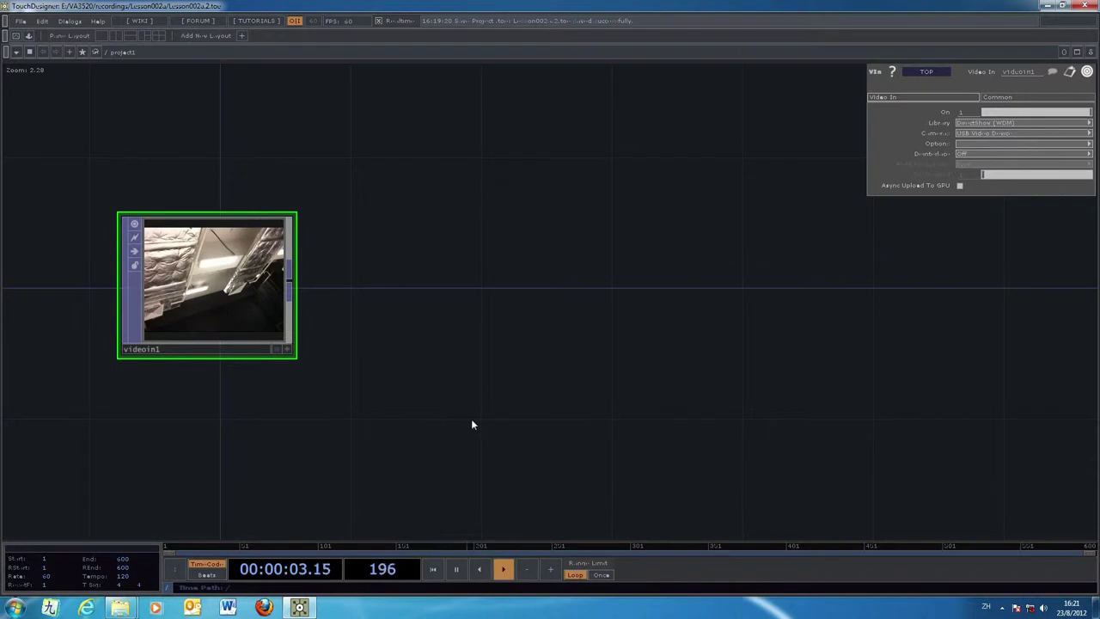
{"action": "scroll", "coordinate": [485, 430], "scroll_direction": "down", "scroll_amount": 3}
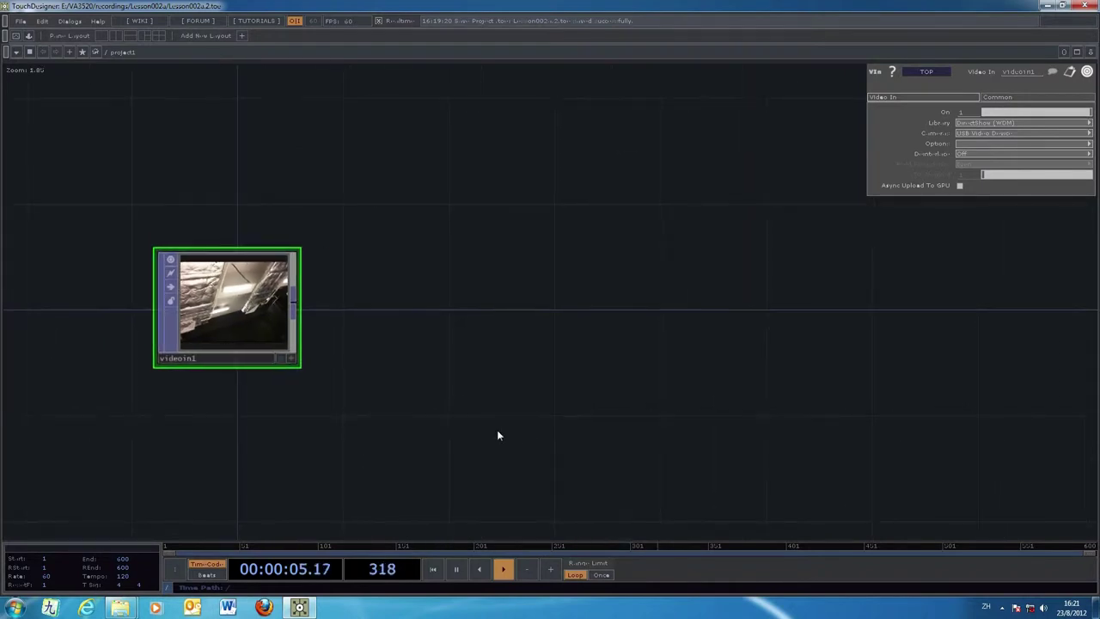
{"action": "key", "text": "Tab"}
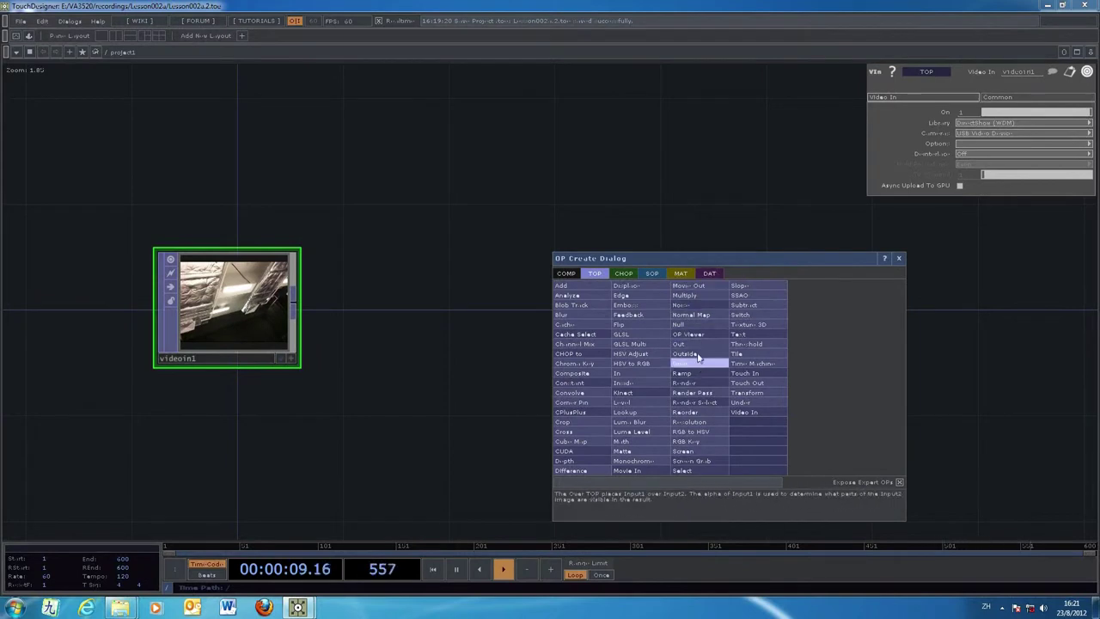
Step: Add an Out TOP (out1) fed by videoin1, preview it briefly, and move it right
{"action": "left_click", "coordinate": [686, 344]}
{"action": "left_click", "coordinate": [552, 318]}
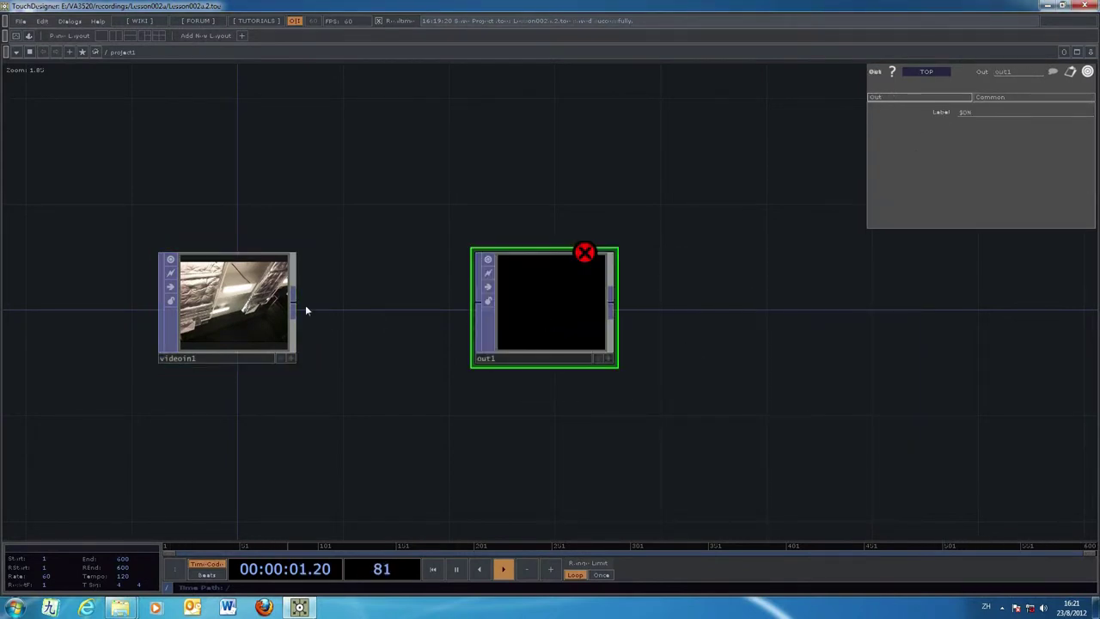
{"action": "left_click_drag", "start_coordinate": [293, 303], "coordinate": [458, 307]}
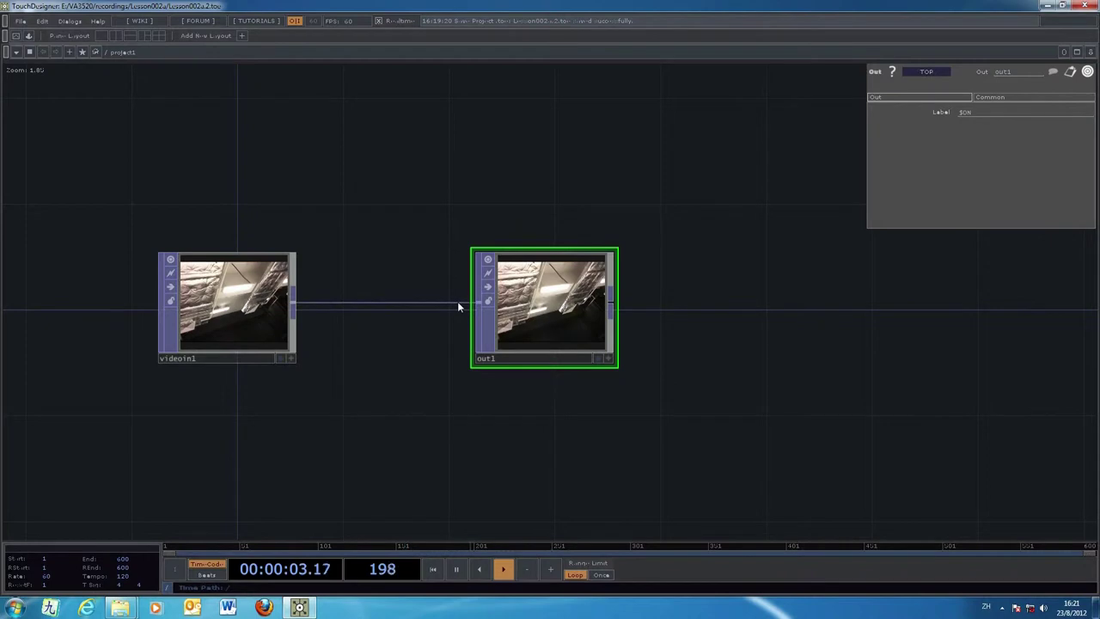
{"action": "left_click", "coordinate": [599, 357]}
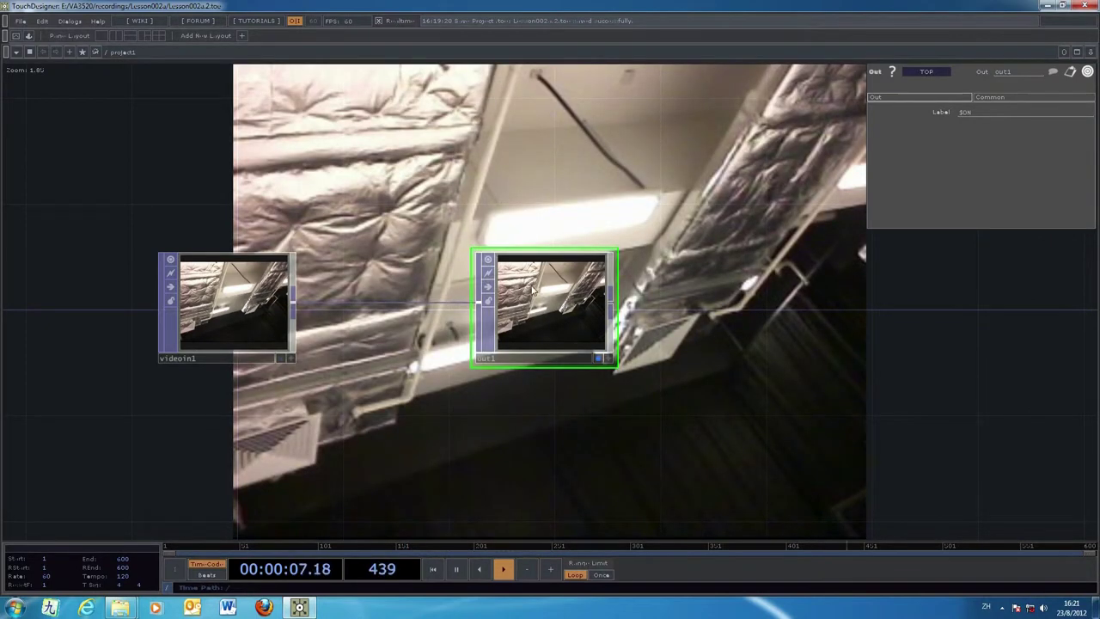
{"action": "left_click", "coordinate": [596, 358]}
{"action": "left_click_drag", "start_coordinate": [522, 315], "coordinate": [698, 325]}
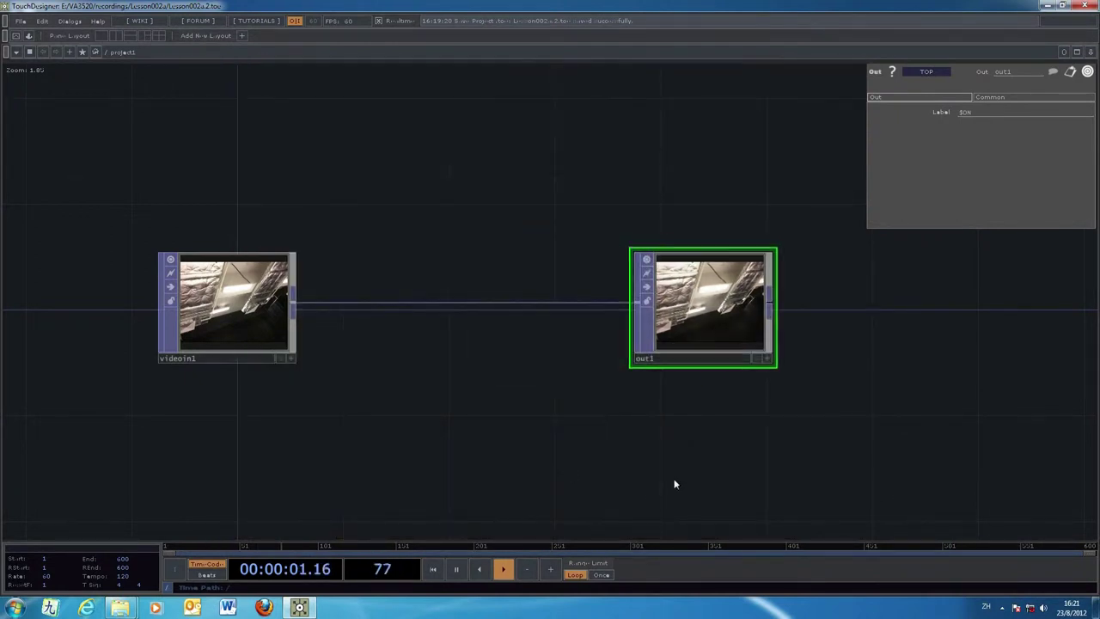
{"action": "left_click_drag", "start_coordinate": [676, 481], "coordinate": [579, 473]}
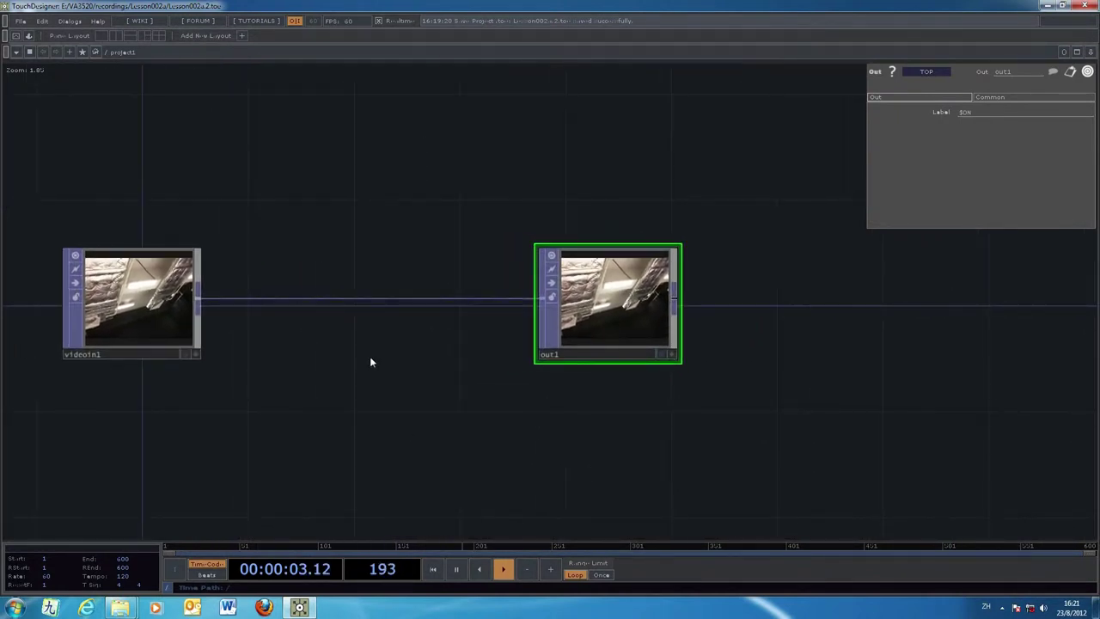
Step: Insert a Tile TOP (tile1) on the videoin1–out1 wire and line out1 up with it
{"action": "right_click", "coordinate": [337, 301]}
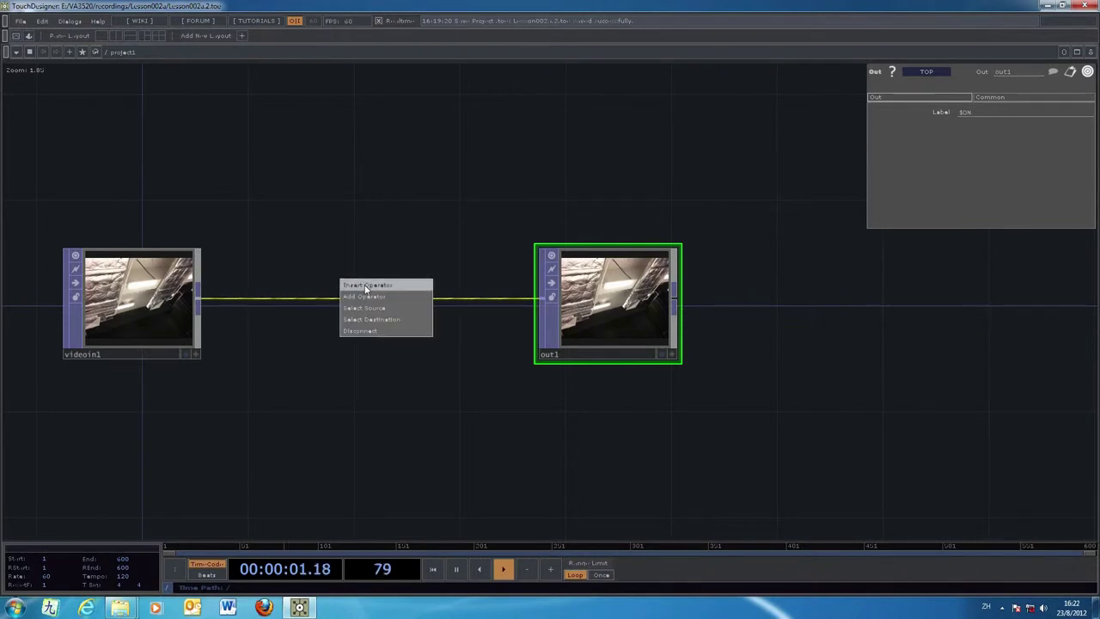
{"action": "left_click", "coordinate": [368, 284]}
{"action": "left_click_drag", "start_coordinate": [648, 154], "coordinate": [788, 239]}
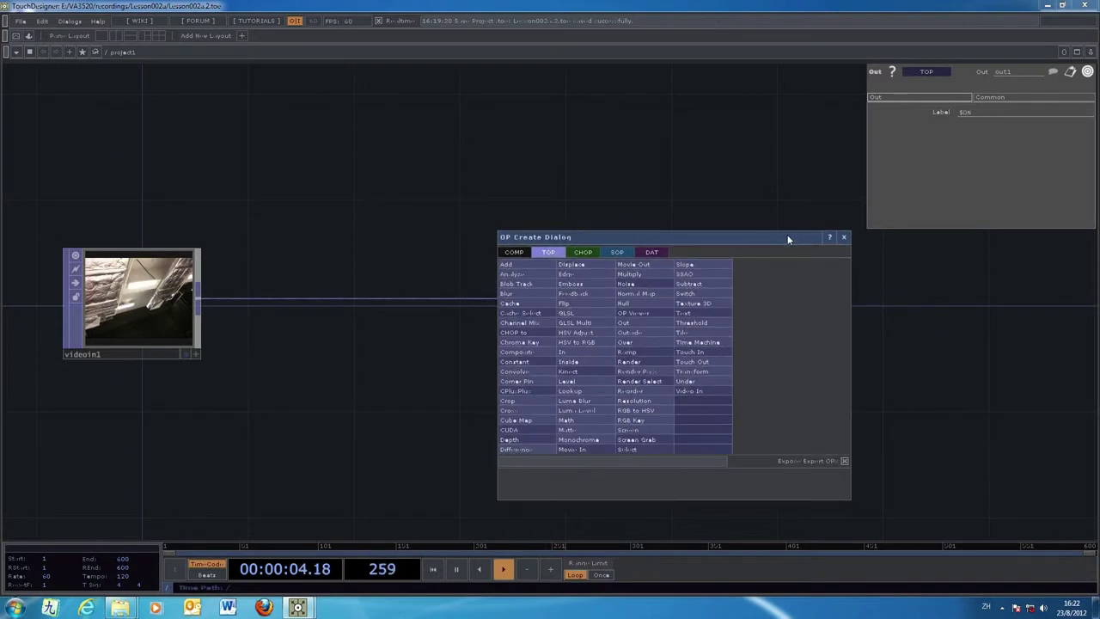
{"action": "left_click", "coordinate": [697, 334]}
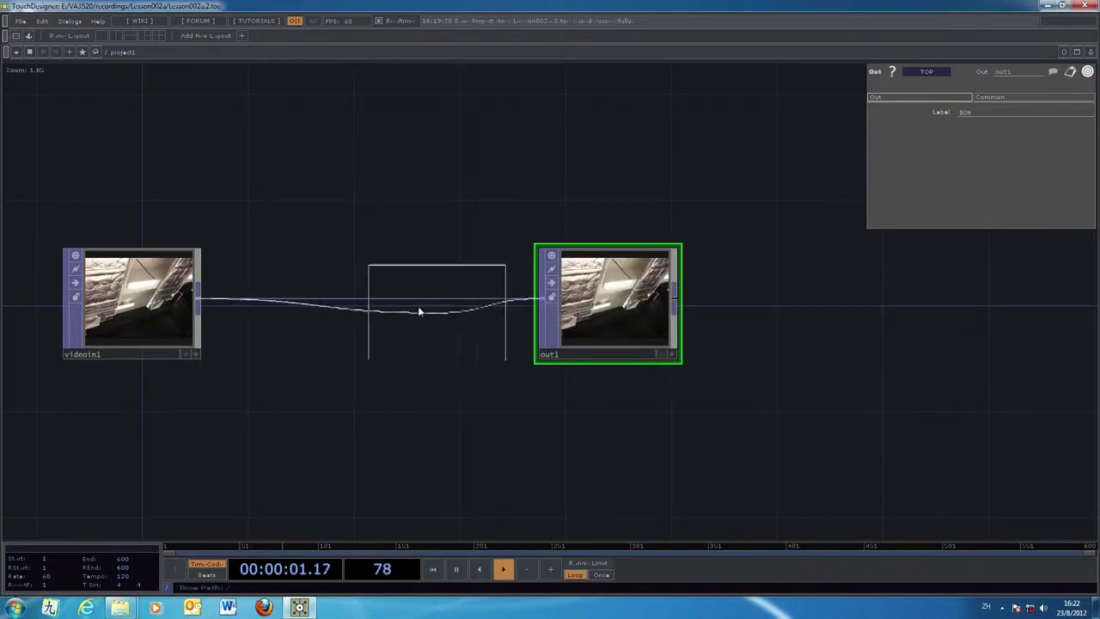
{"action": "left_click", "coordinate": [359, 304]}
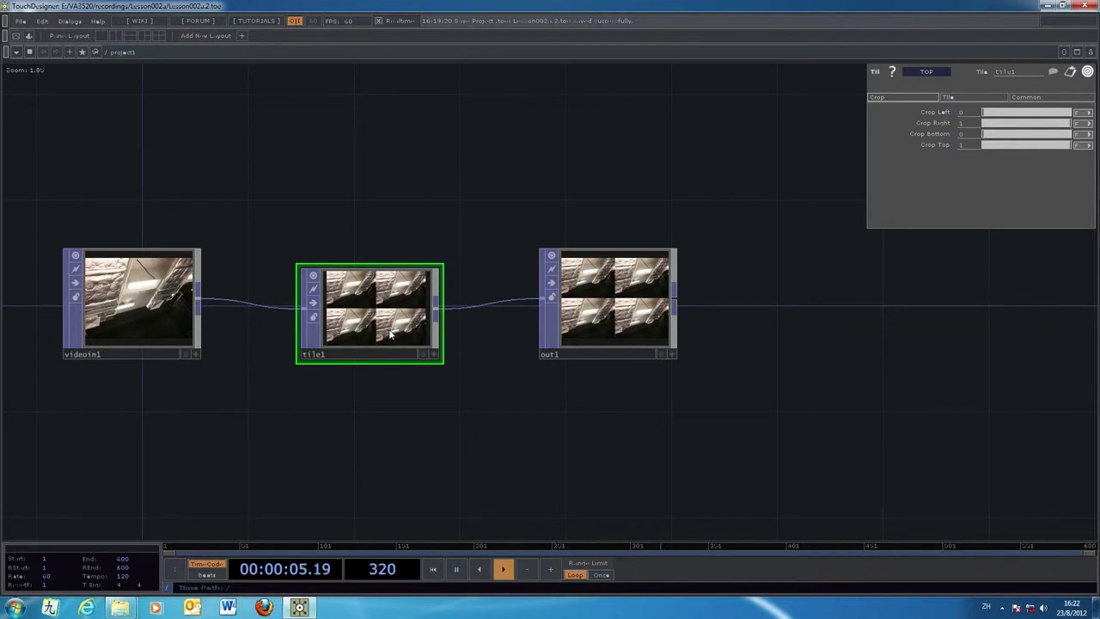
{"action": "left_click_drag", "start_coordinate": [630, 311], "coordinate": [606, 337]}
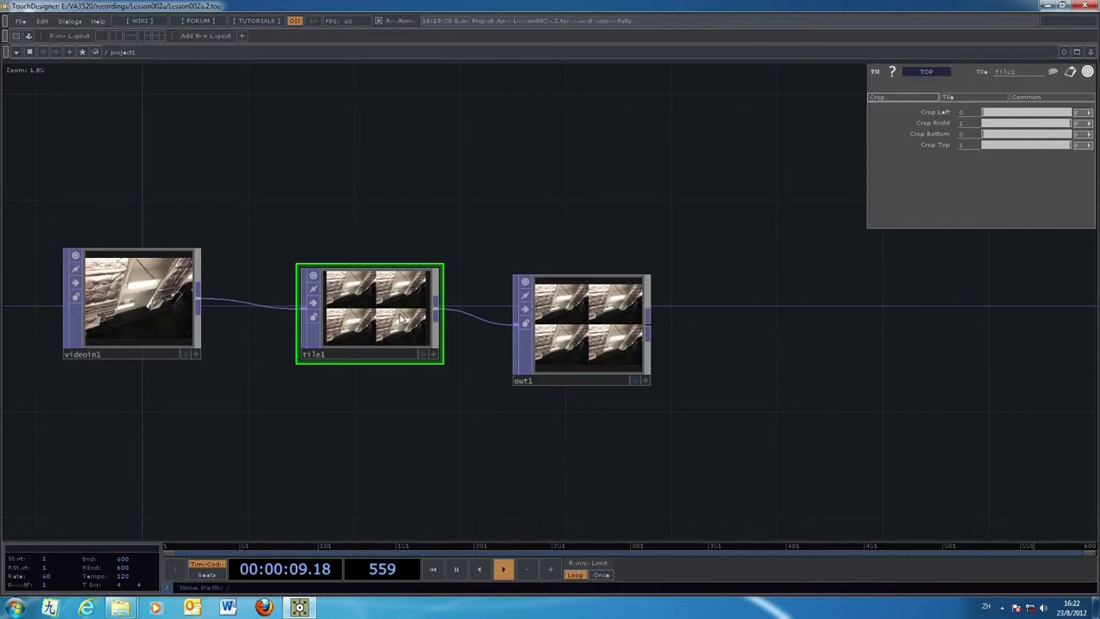
Step: Turn on Reflect X and Reflect Y on tile1's Tile page
{"action": "left_click", "coordinate": [971, 95]}
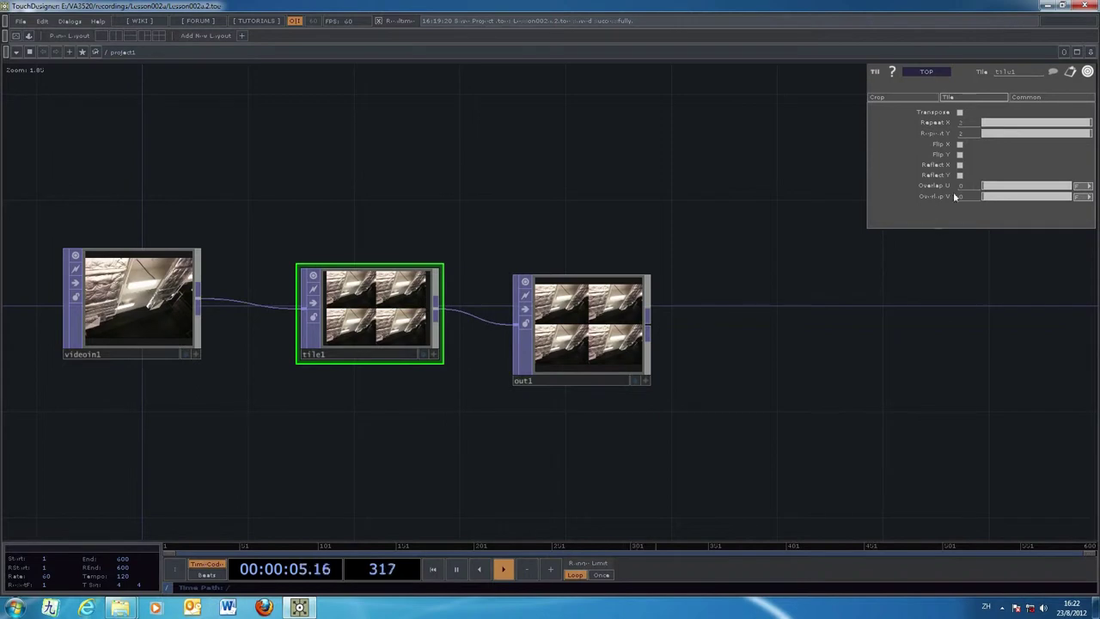
{"action": "left_click", "coordinate": [960, 165]}
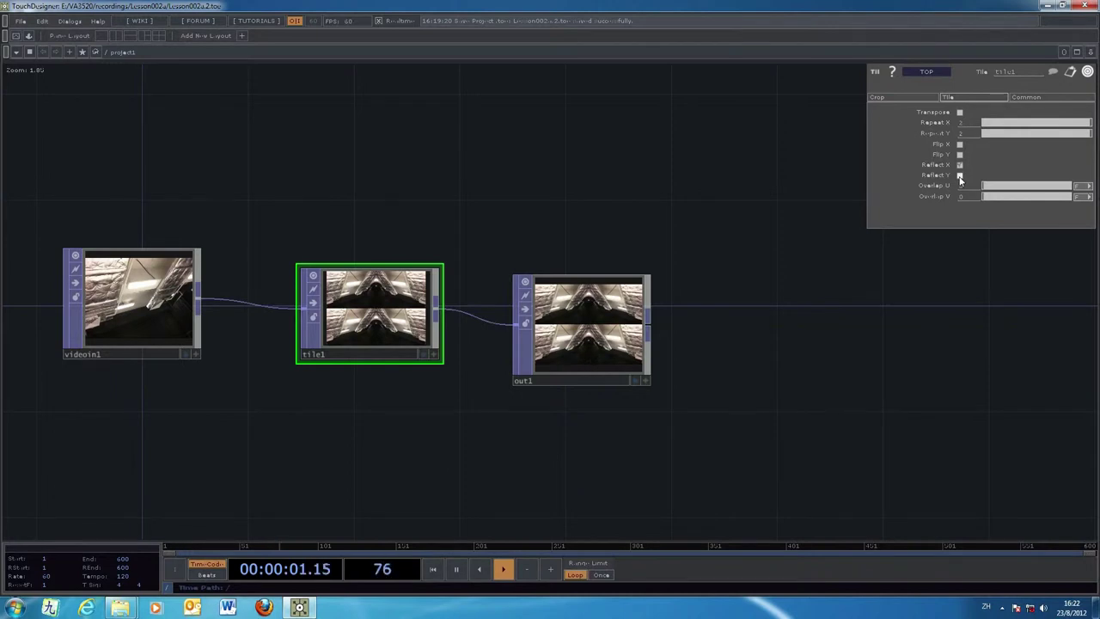
{"action": "left_click", "coordinate": [960, 175]}
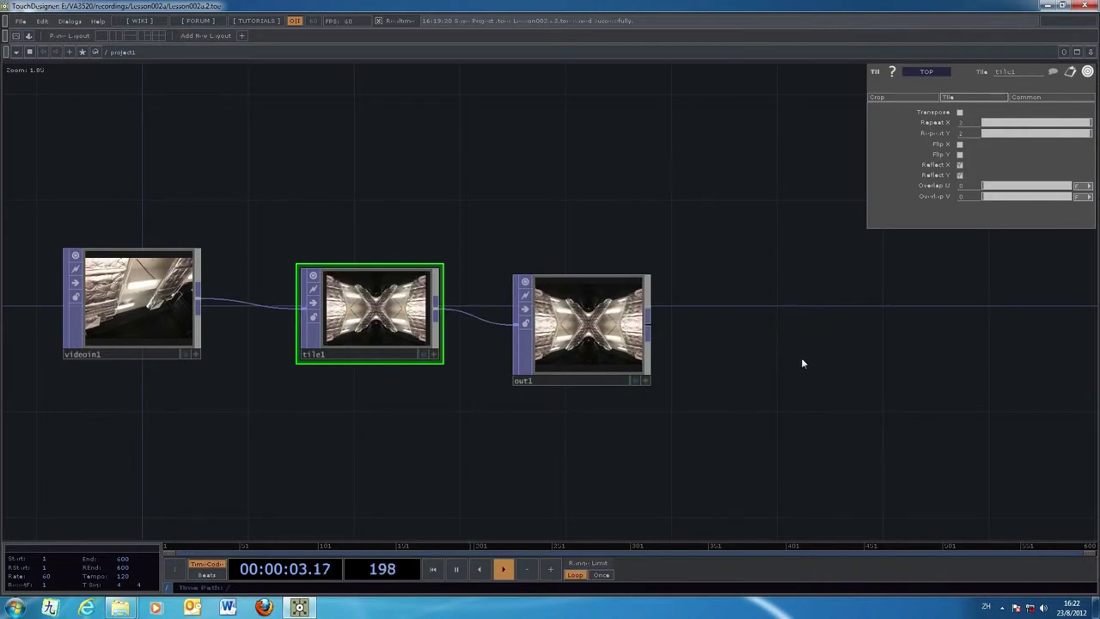
Step: Preview out1 in the background while raising tile1's Overlap U slightly
{"action": "left_click", "coordinate": [634, 381]}
{"action": "middle_click_drag", "start_coordinate": [724, 413], "coordinate": [636, 463]}
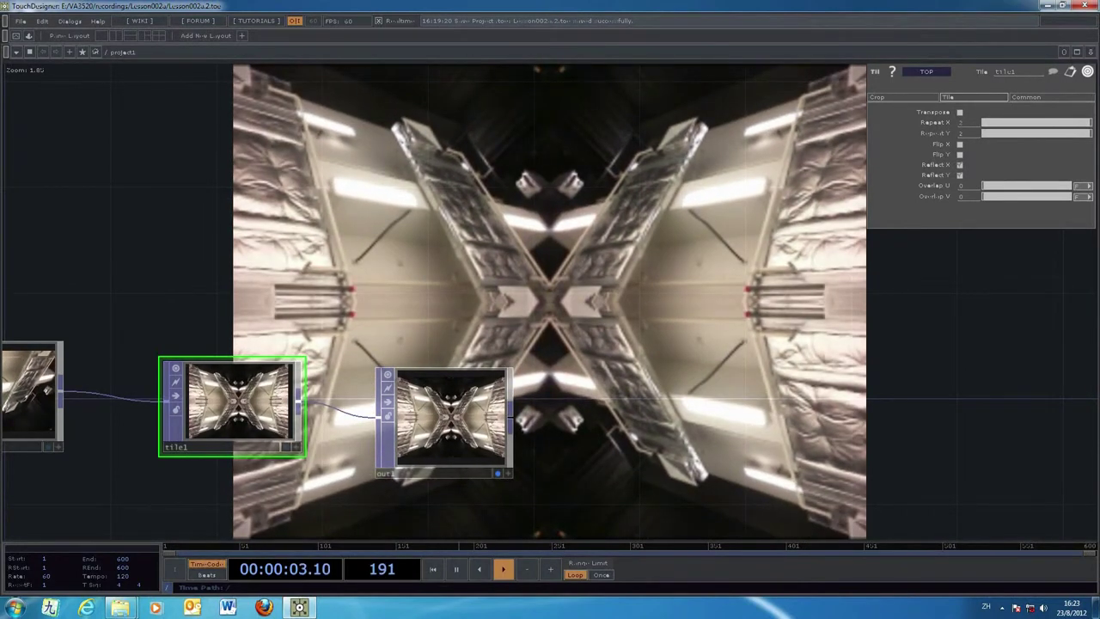
{"action": "left_click_drag", "start_coordinate": [447, 411], "coordinate": [593, 380]}
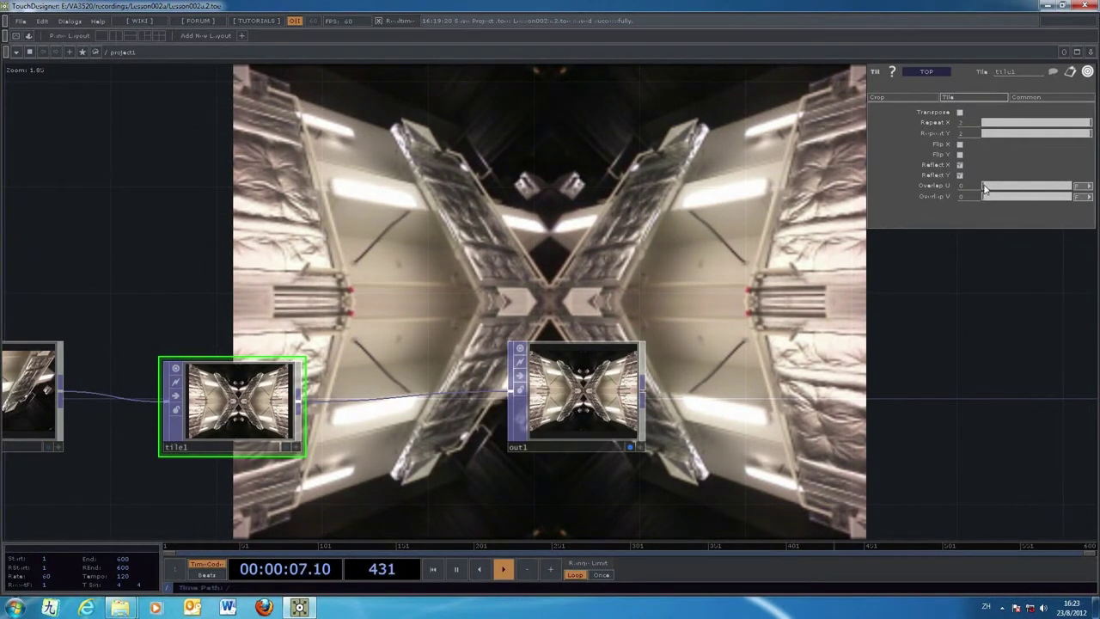
{"action": "mouse_move", "coordinate": [986, 188]}
{"action": "left_mouse_down"}
{"action": "mouse_move", "coordinate": [1001, 187]}
{"action": "mouse_move", "coordinate": [981, 187]}
{"action": "mouse_move", "coordinate": [1008, 200]}
{"action": "mouse_move", "coordinate": [975, 196]}
{"action": "left_mouse_up"}
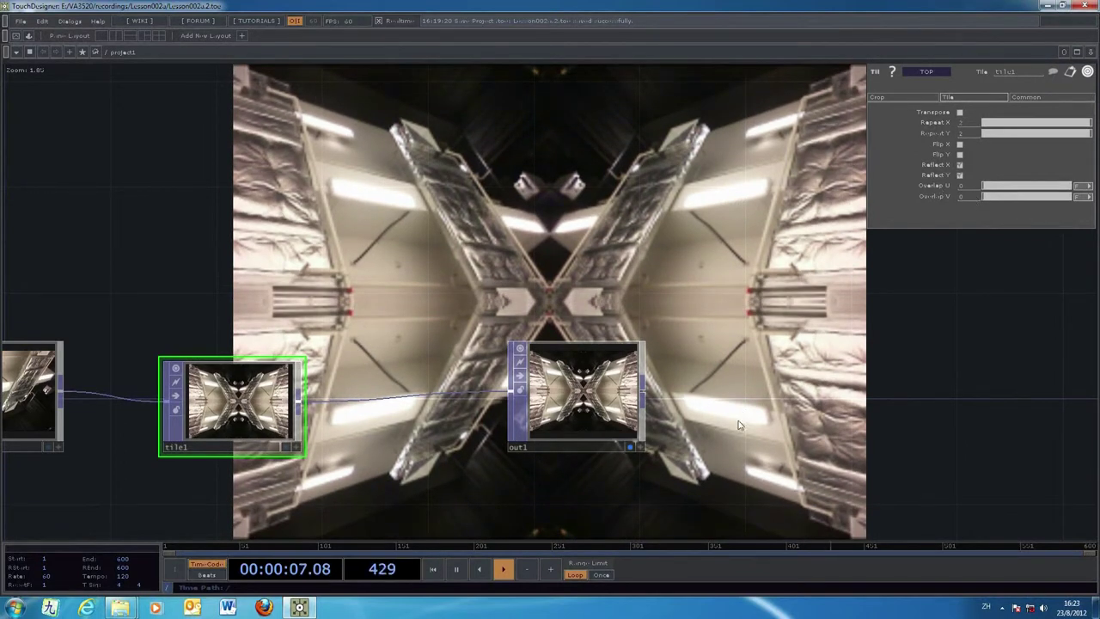
{"action": "left_click", "coordinate": [630, 447]}
Step: Insert a second Tile TOP (tile2) between tile1 and out1 and show out1 in the background
{"action": "left_click_drag", "start_coordinate": [685, 486], "coordinate": [759, 407]}
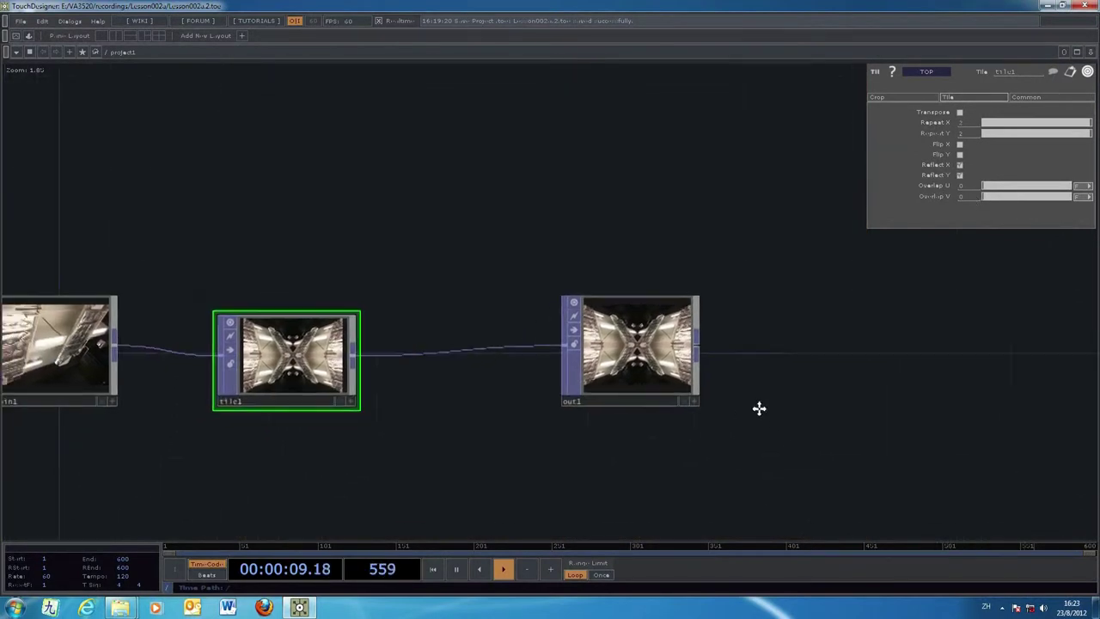
{"action": "left_click_drag", "start_coordinate": [685, 348], "coordinate": [760, 372]}
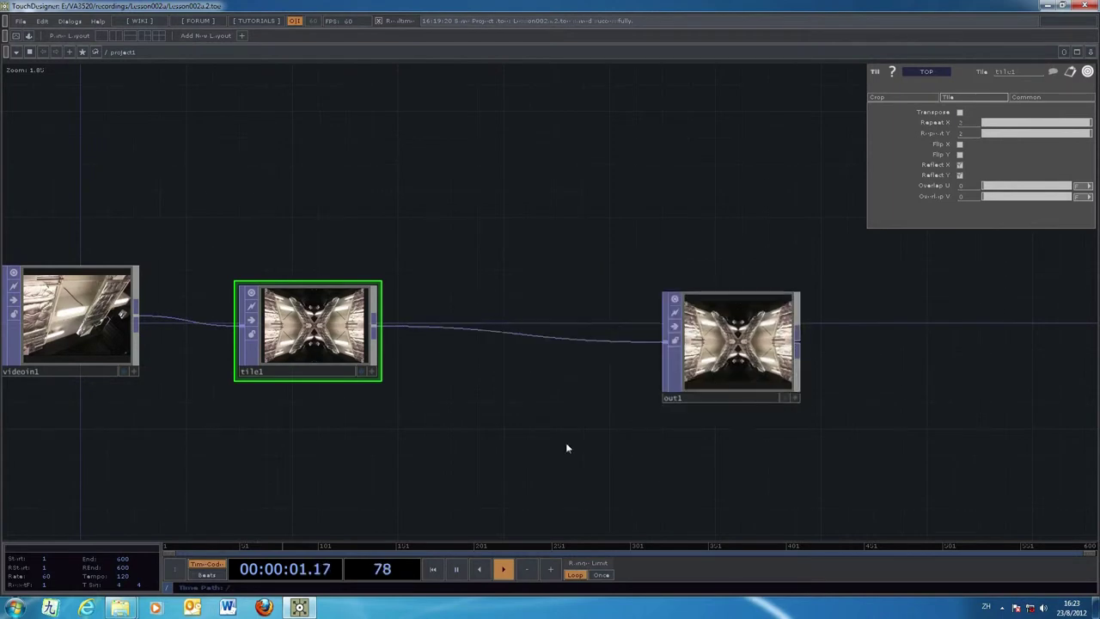
{"action": "right_click", "coordinate": [504, 334]}
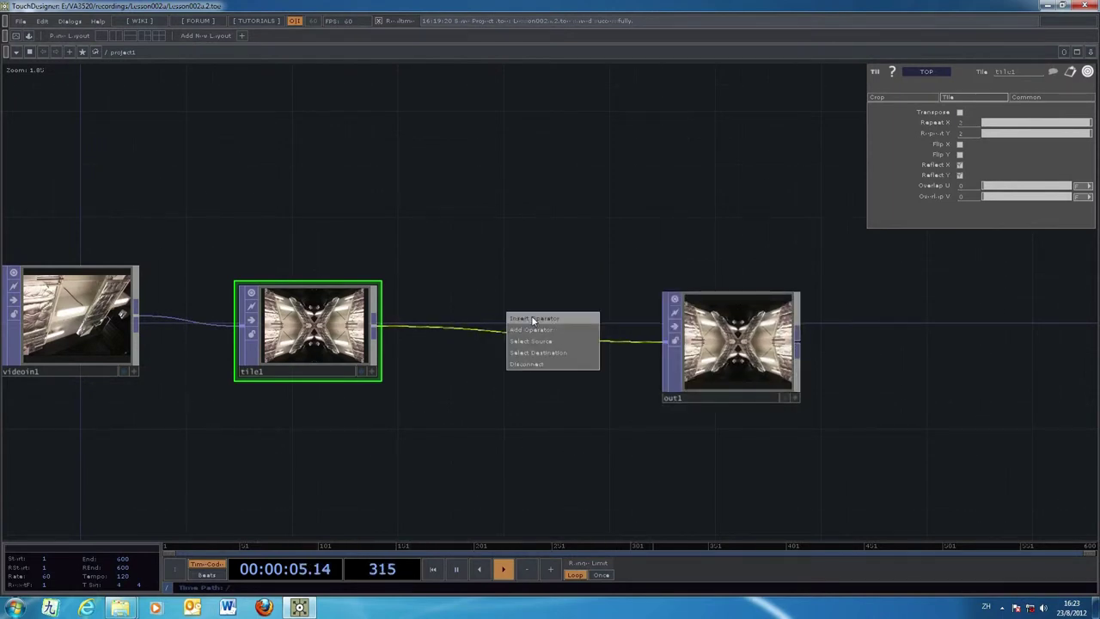
{"action": "left_click", "coordinate": [533, 318]}
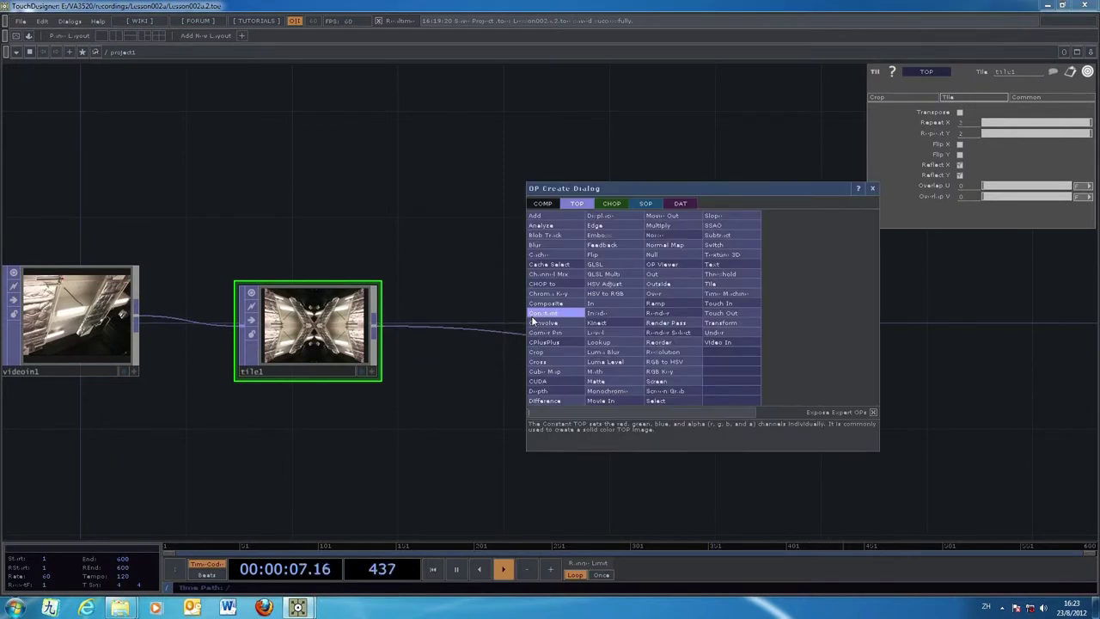
{"action": "left_click", "coordinate": [733, 284]}
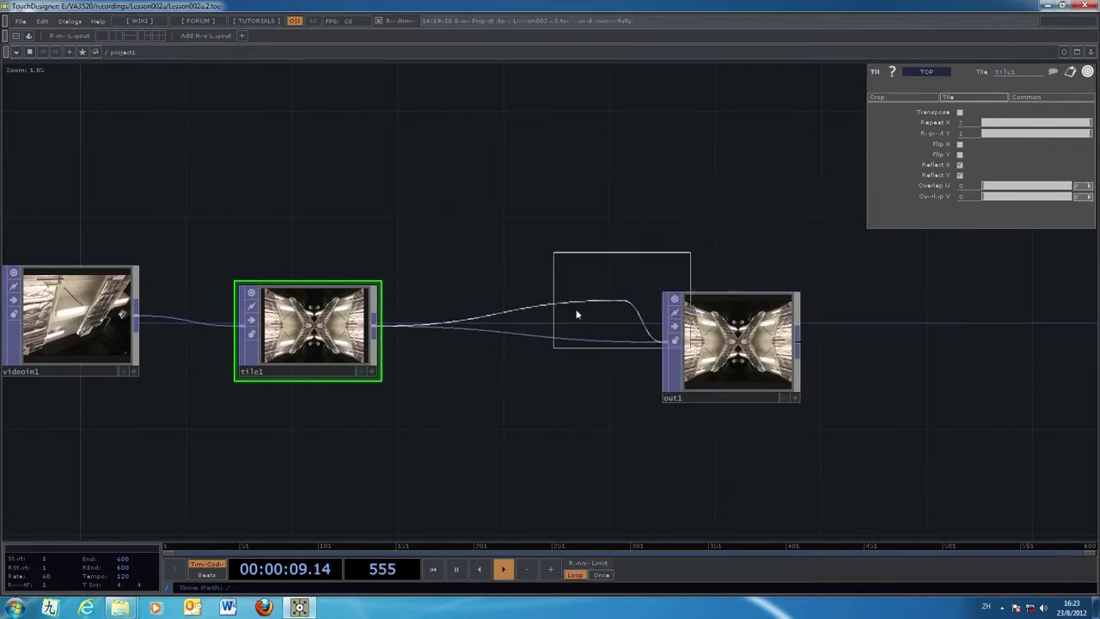
{"action": "left_click", "coordinate": [514, 337]}
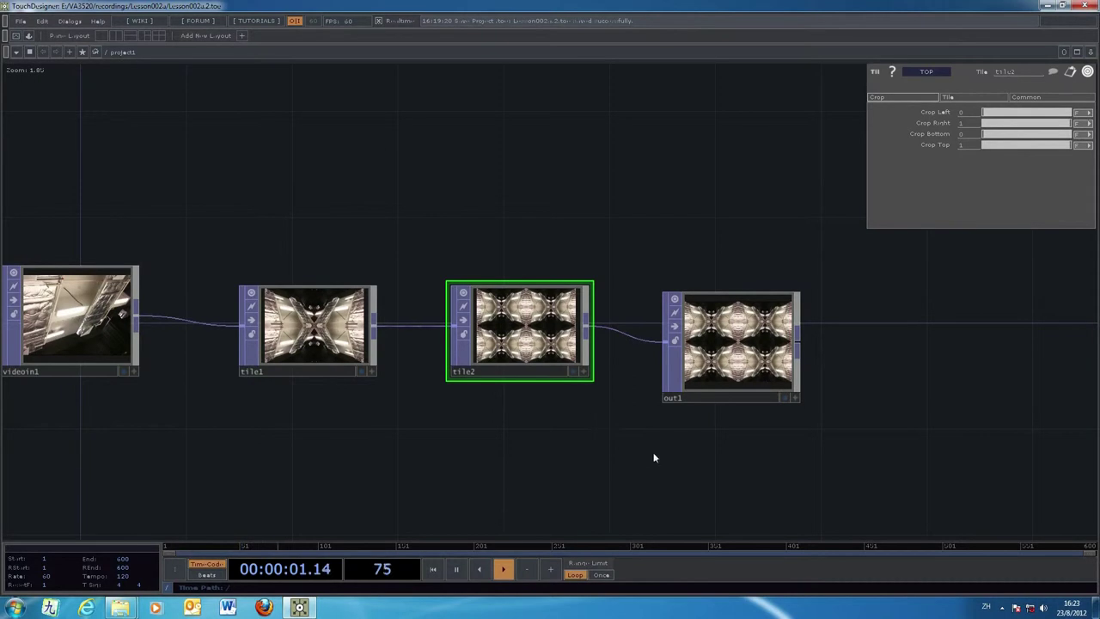
{"action": "left_click_drag", "start_coordinate": [611, 462], "coordinate": [588, 468]}
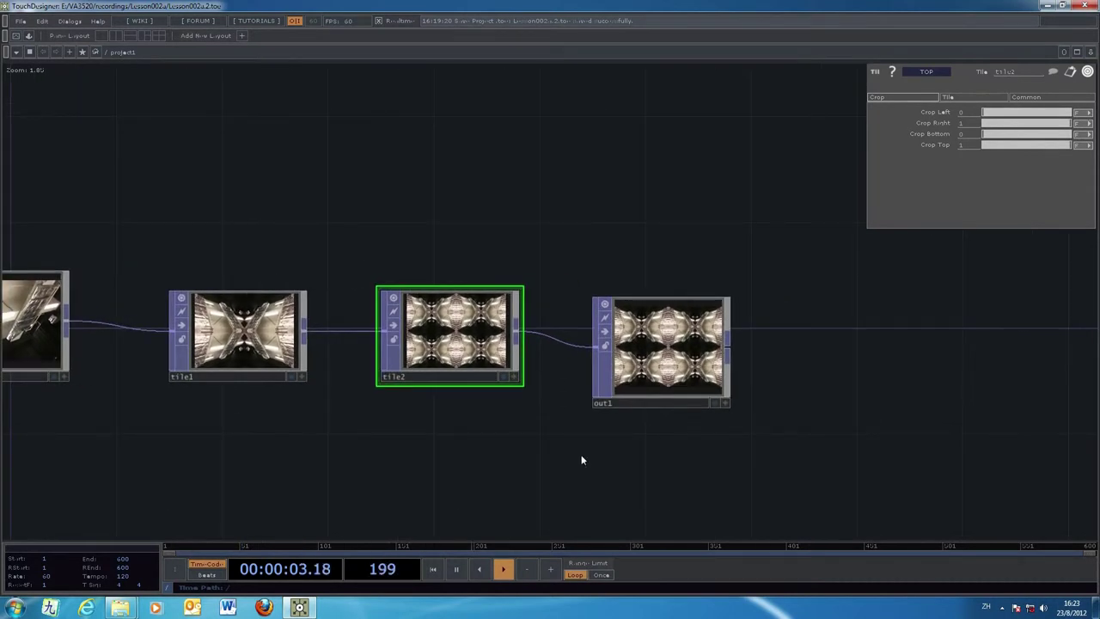
{"action": "left_click", "coordinate": [713, 402]}
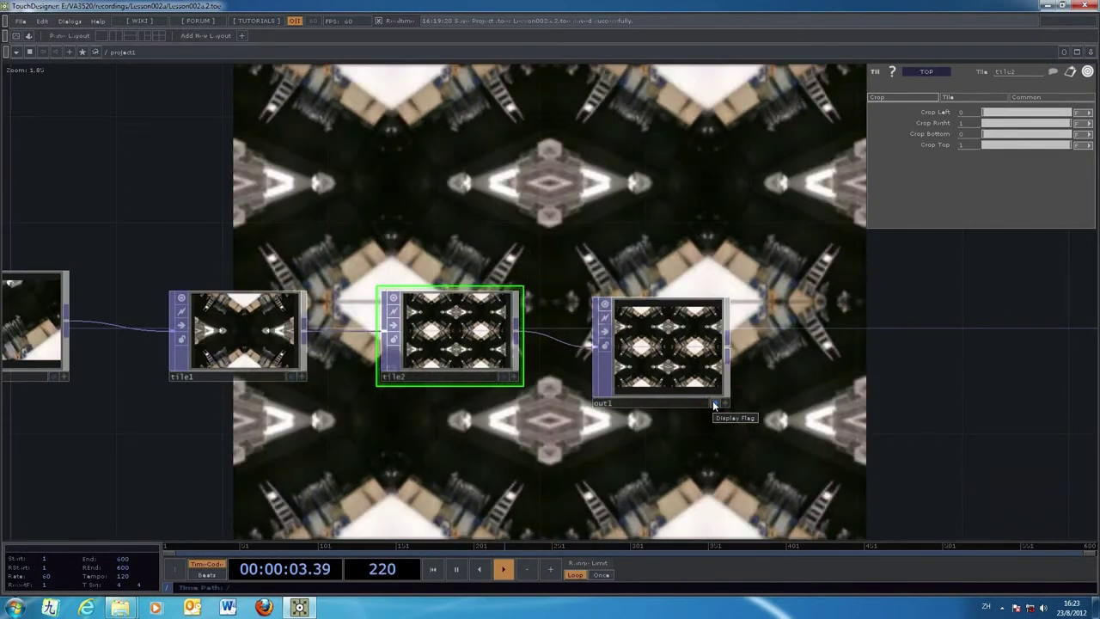
Step: Turn off out1's background display and space tile1, tile2 and out1 evenly in a row
{"action": "left_click", "coordinate": [713, 402]}
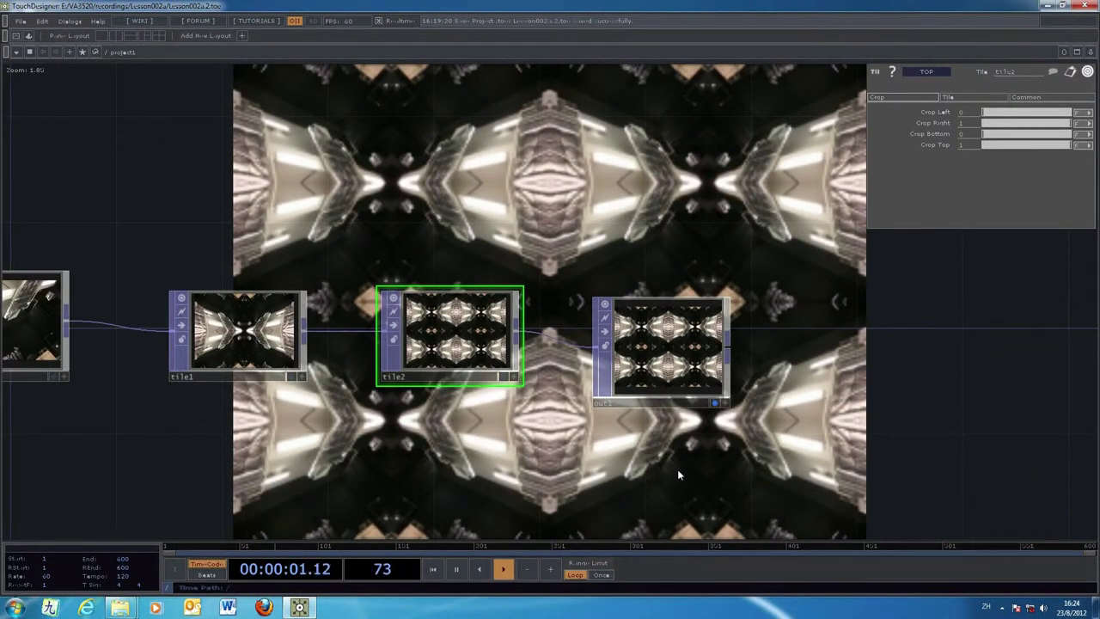
{"action": "left_click_drag", "start_coordinate": [453, 453], "coordinate": [635, 420]}
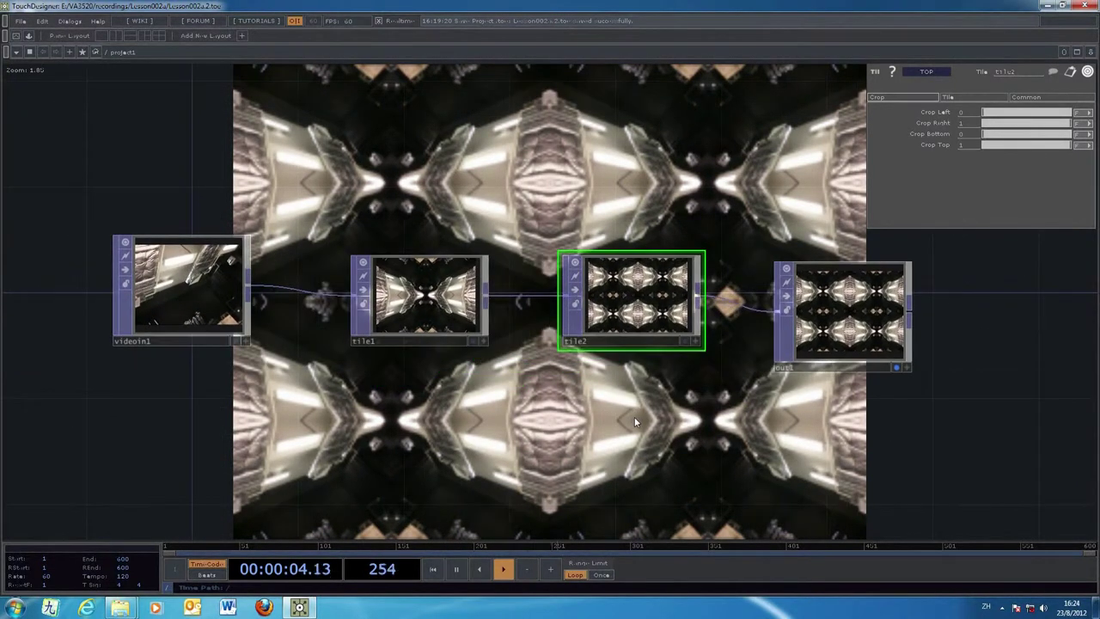
{"action": "left_click", "coordinate": [897, 368]}
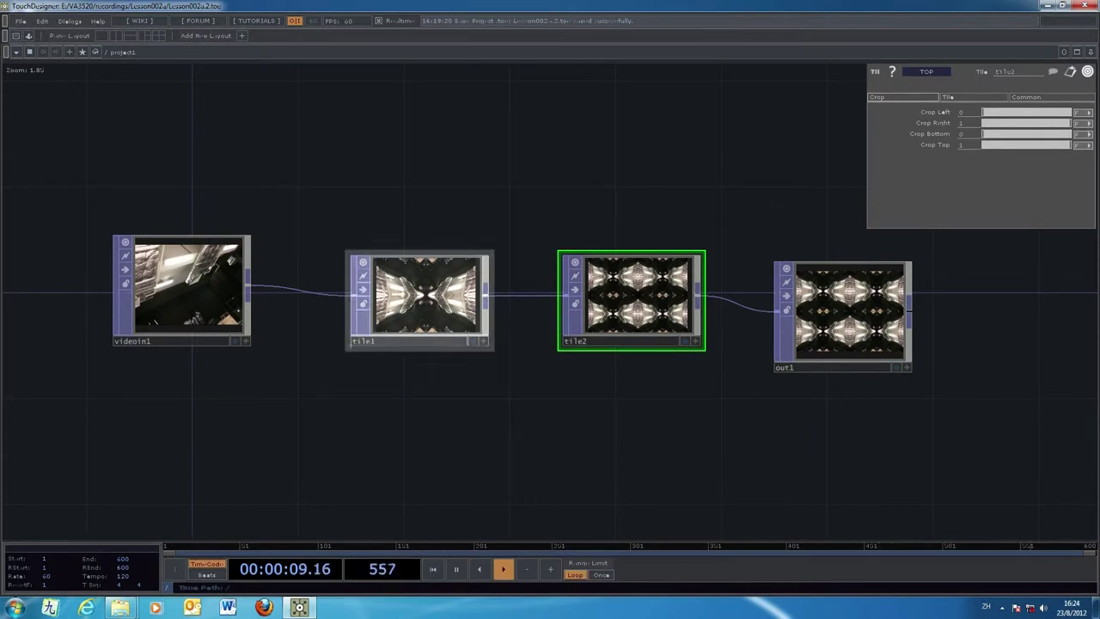
{"action": "left_click_drag", "start_coordinate": [419, 297], "coordinate": [397, 296]}
{"action": "left_click_drag", "start_coordinate": [632, 326], "coordinate": [577, 327]}
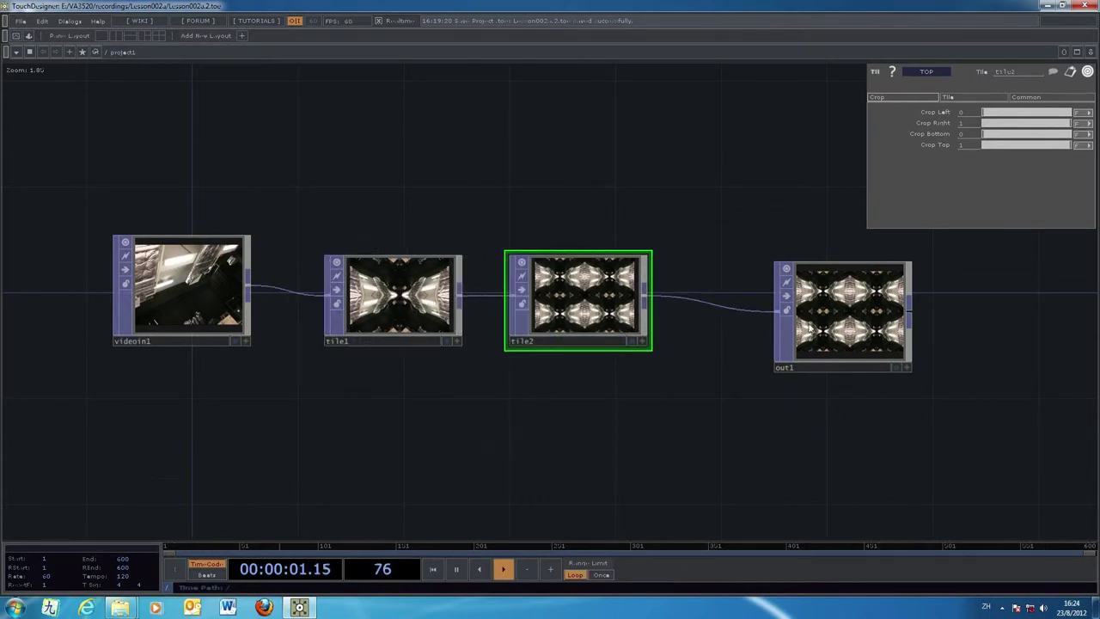
{"action": "left_click_drag", "start_coordinate": [808, 326], "coordinate": [756, 327]}
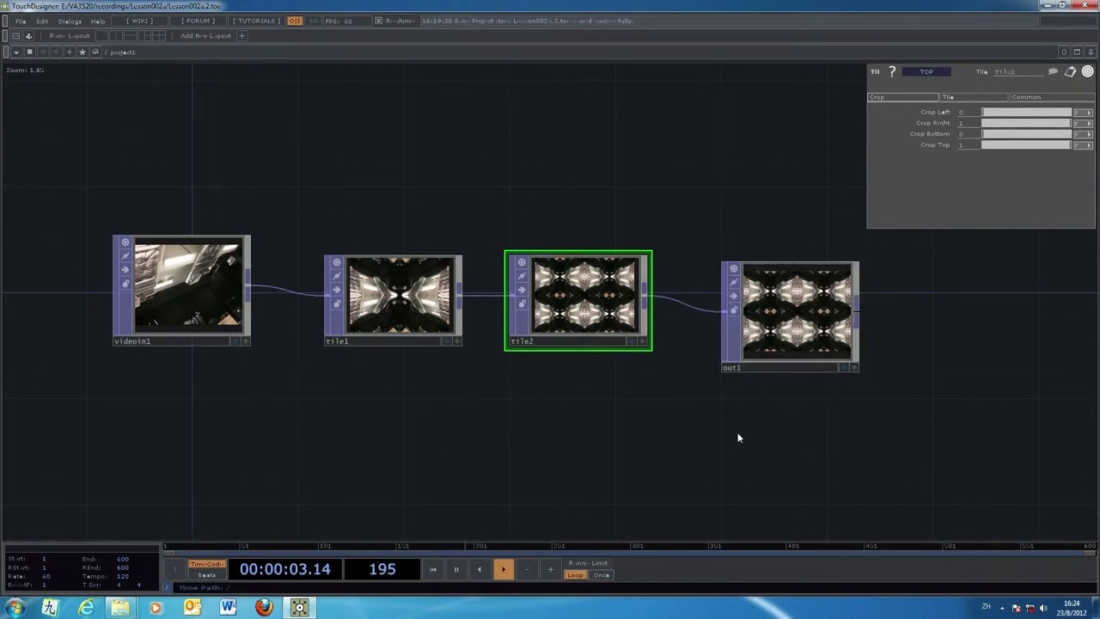
{"action": "left_click_drag", "start_coordinate": [619, 441], "coordinate": [577, 387]}
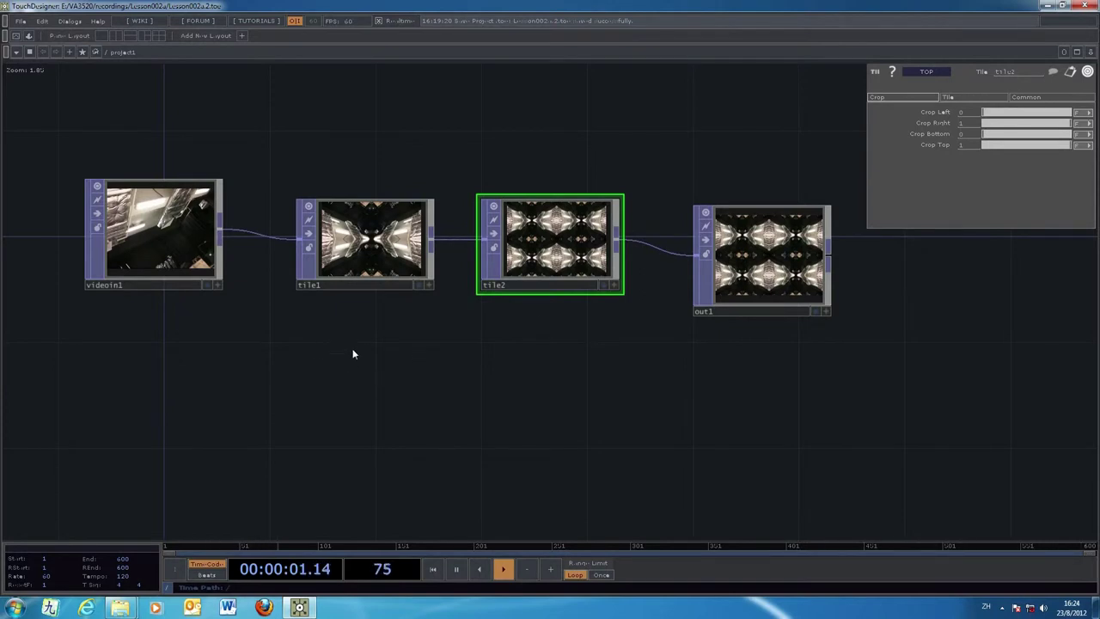
Step: Save the project as a new incremented version, Lesson002a.3.toe
{"action": "left_click", "coordinate": [20, 21]}
{"action": "left_click", "coordinate": [46, 58]}
{"action": "left_click_drag", "start_coordinate": [513, 399], "coordinate": [501, 366]}
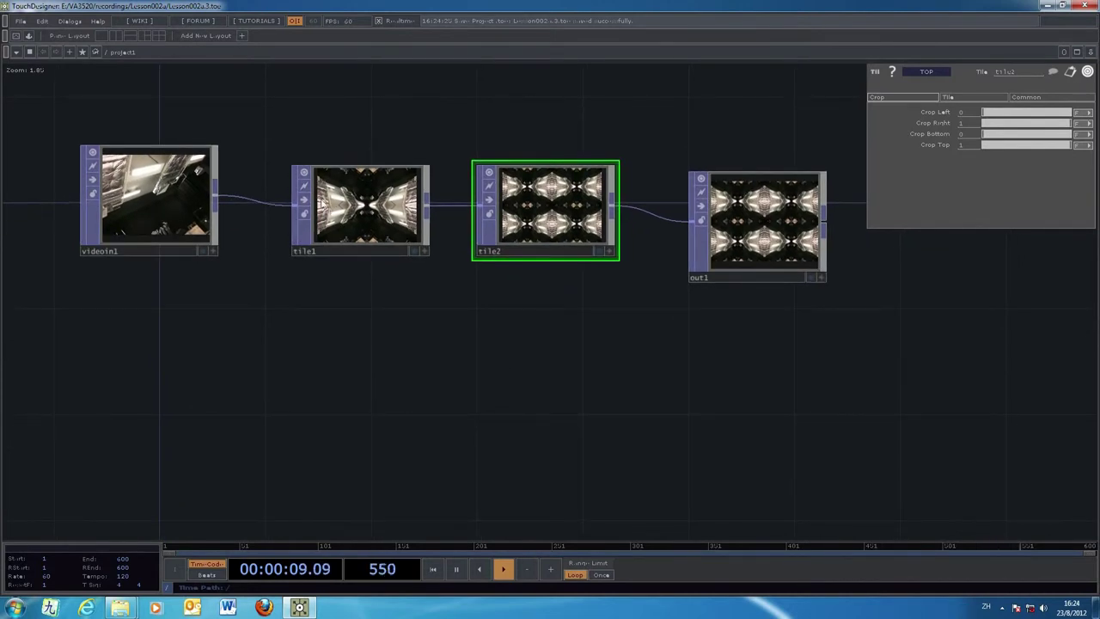
{"action": "left_click_drag", "start_coordinate": [639, 298], "coordinate": [638, 283]}
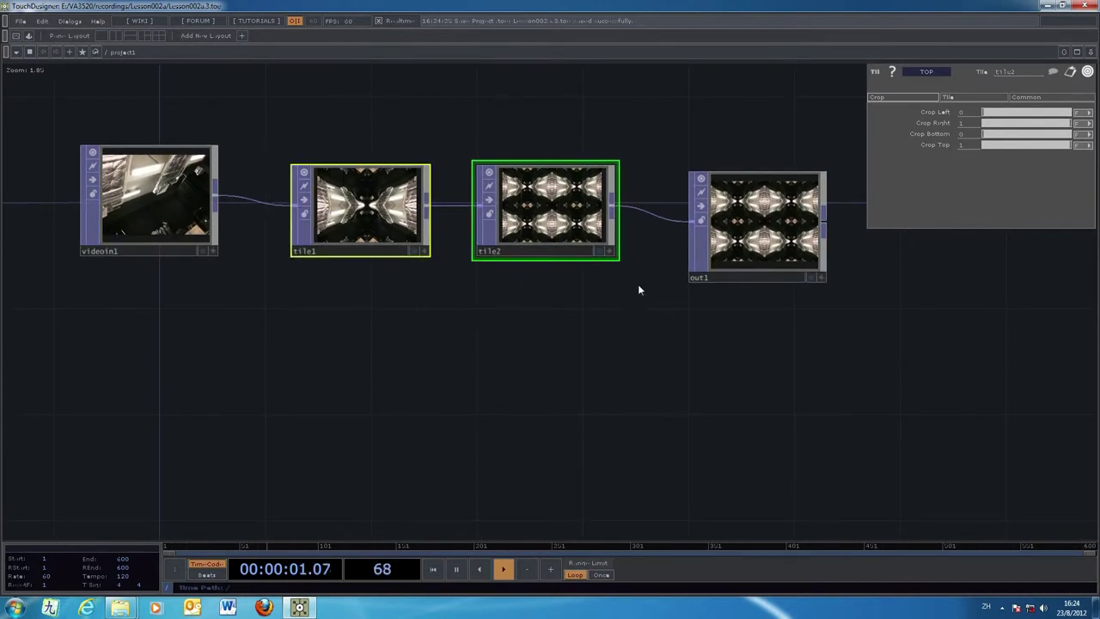
Step: Delete tile1 and tile2, remove the videoin1–out1 wire, and nudge videoin1 down
{"action": "key", "text": "Delete"}
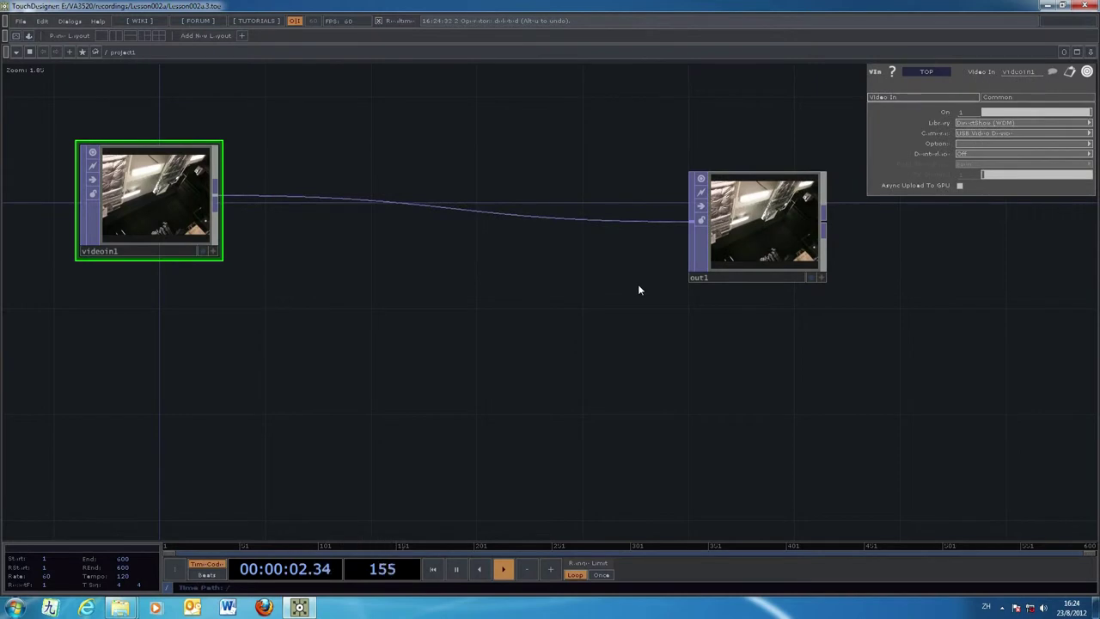
{"action": "right_click", "coordinate": [562, 221]}
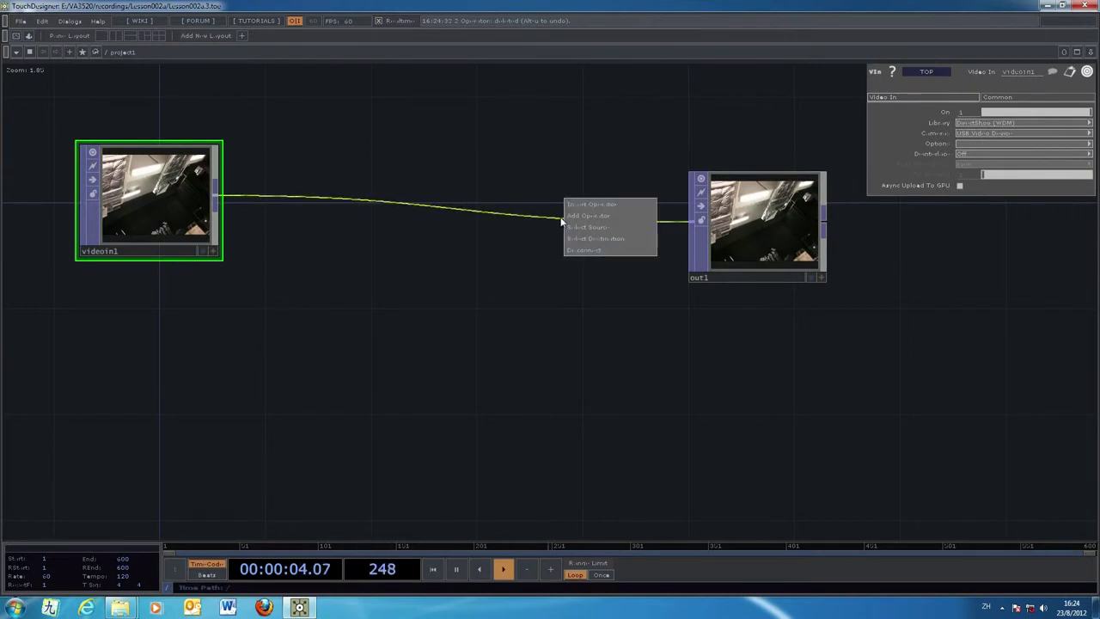
{"action": "left_click", "coordinate": [593, 250]}
{"action": "left_click_drag", "start_coordinate": [215, 249], "coordinate": [215, 275]}
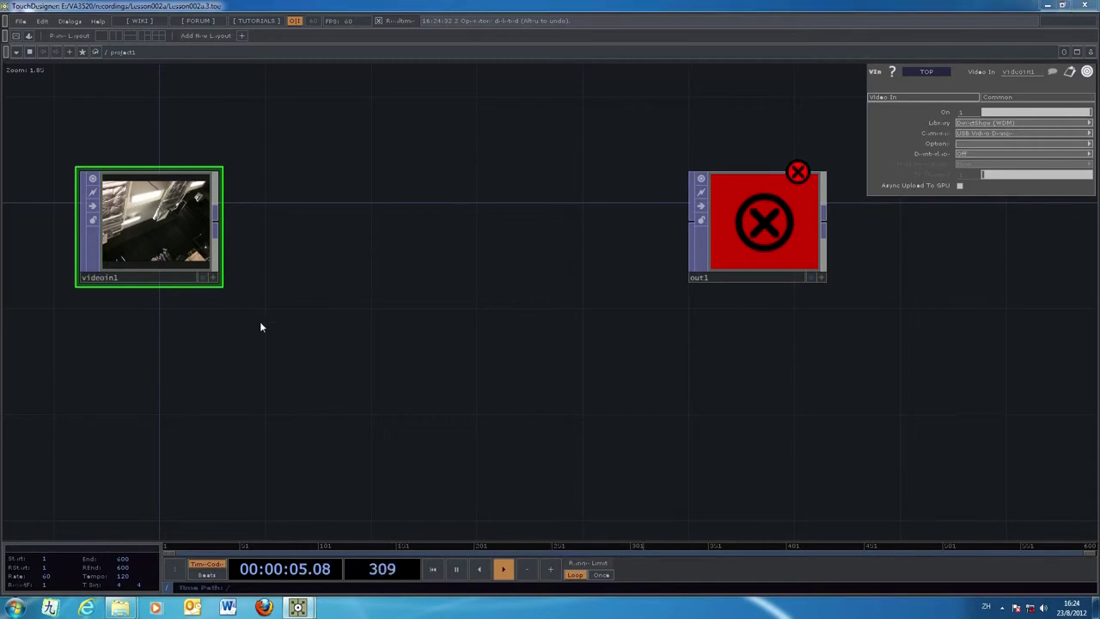
Step: Add an Info CHOP (info1) placed between videoin1 and out1
{"action": "key", "text": "Tab"}
{"action": "left_click_drag", "start_coordinate": [272, 312], "coordinate": [625, 241]}
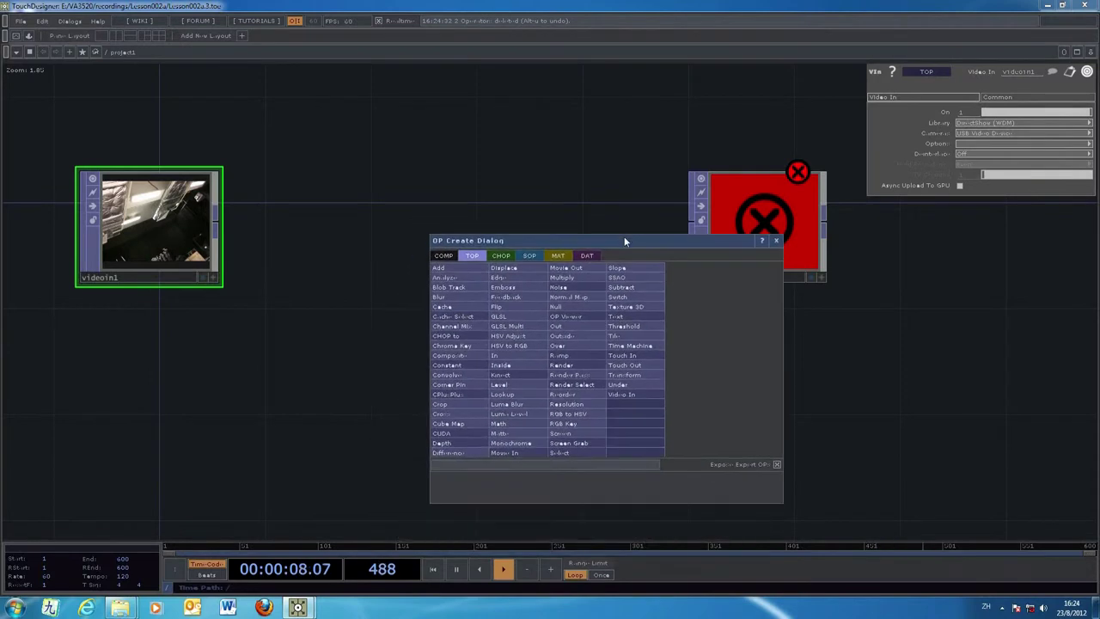
{"action": "left_click", "coordinate": [500, 256]}
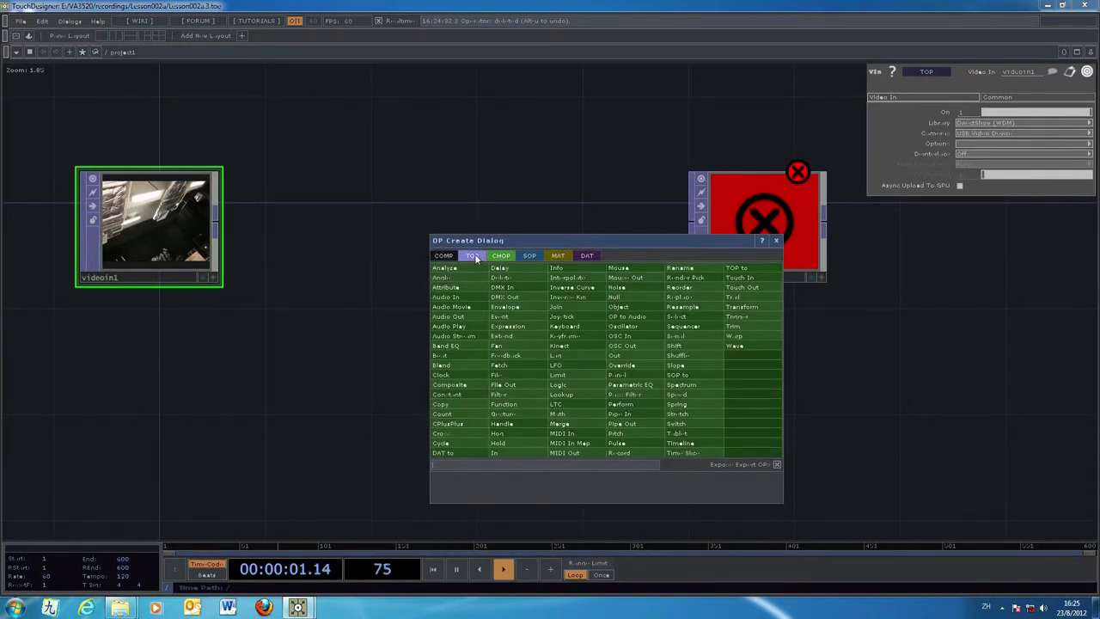
{"action": "left_click", "coordinate": [473, 256]}
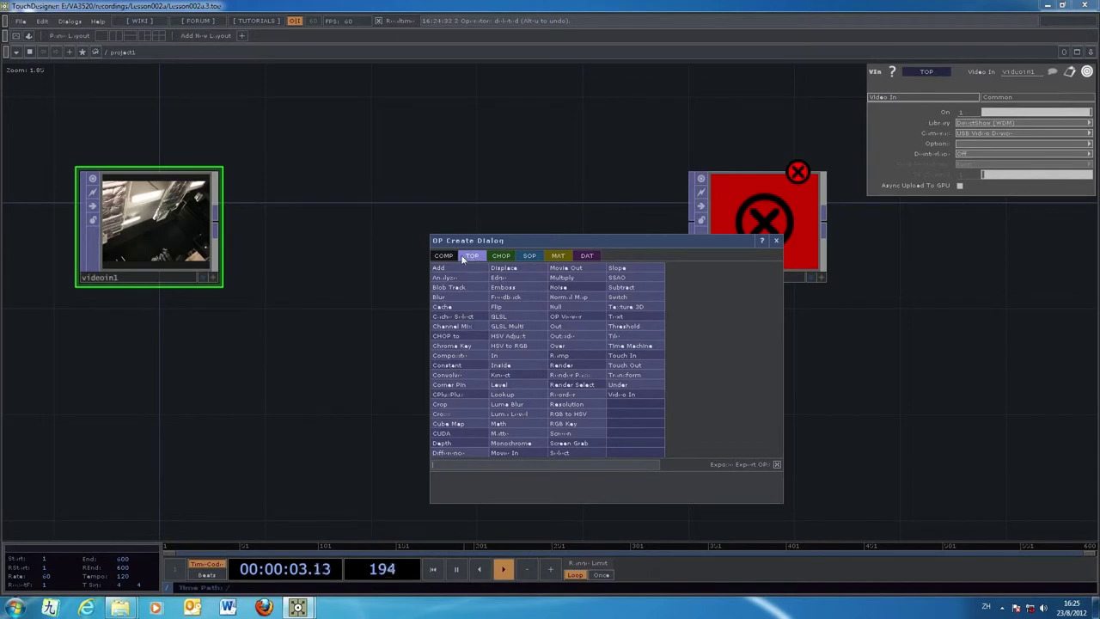
{"action": "left_click", "coordinate": [444, 256]}
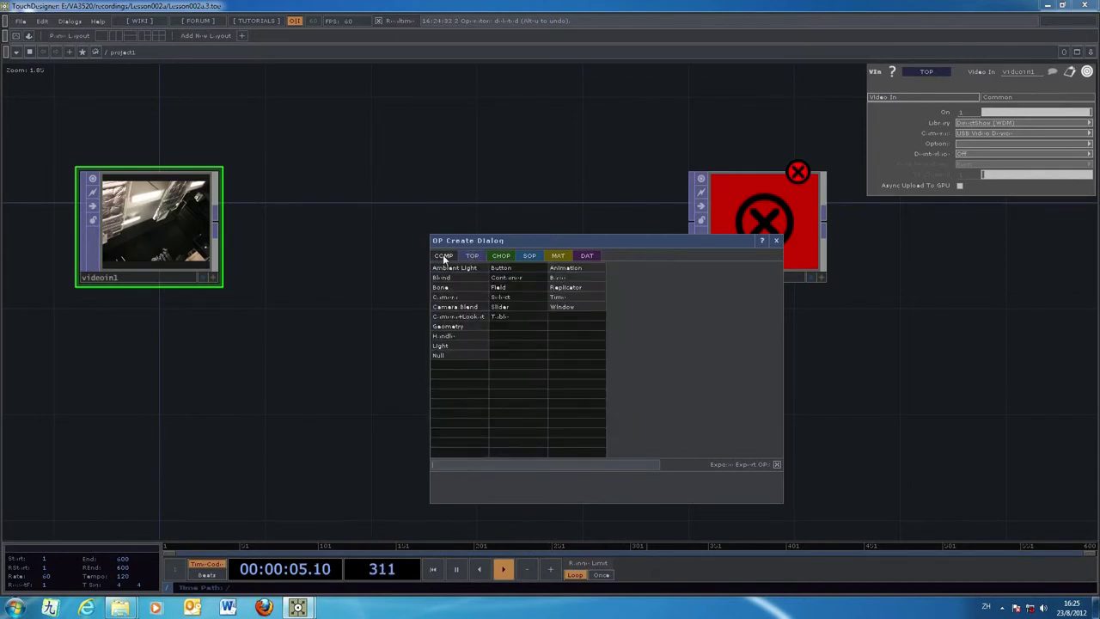
{"action": "left_click", "coordinate": [500, 256]}
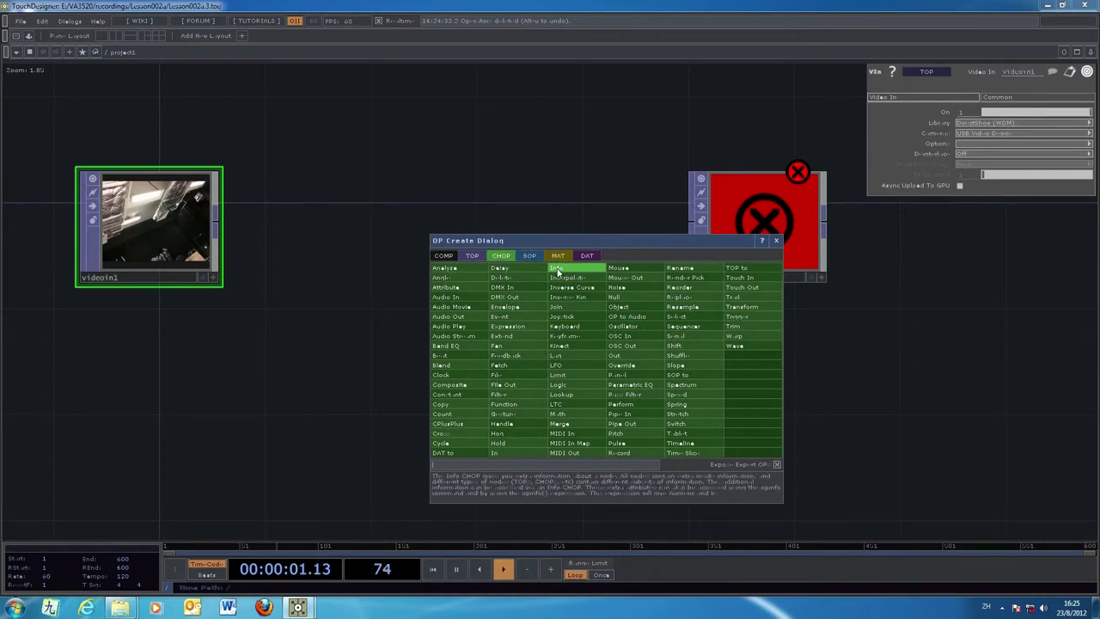
{"action": "left_click", "coordinate": [557, 271]}
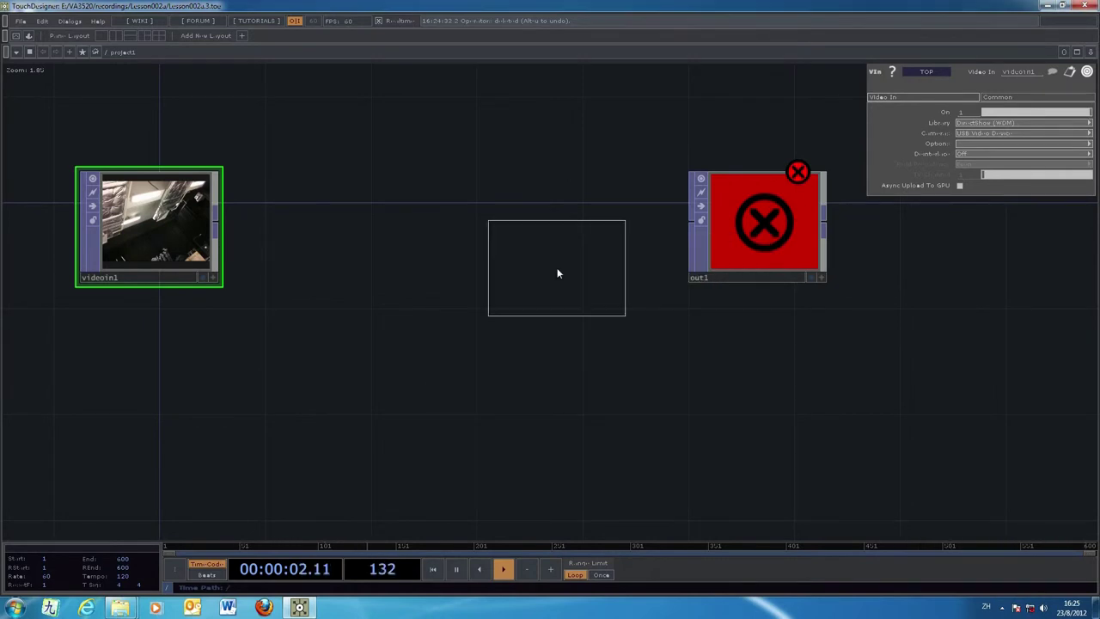
{"action": "left_click", "coordinate": [387, 239]}
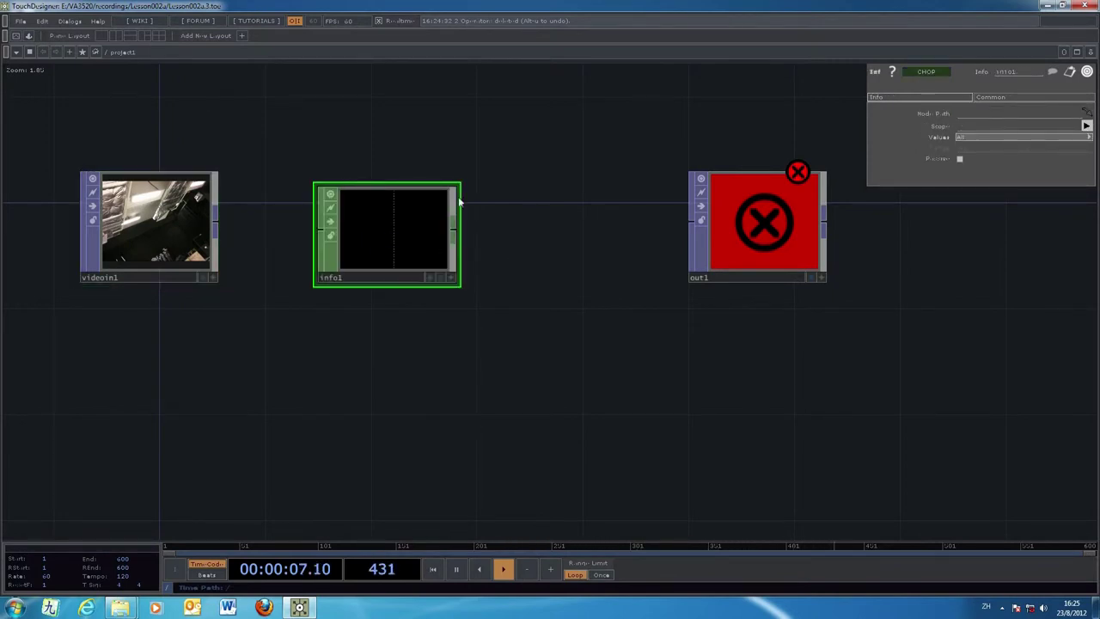
Step: Point info1 at videoin1 so it lists channels like resx 320, resy 240 and aspect 4:3
{"action": "left_click_drag", "start_coordinate": [735, 236], "coordinate": [642, 359]}
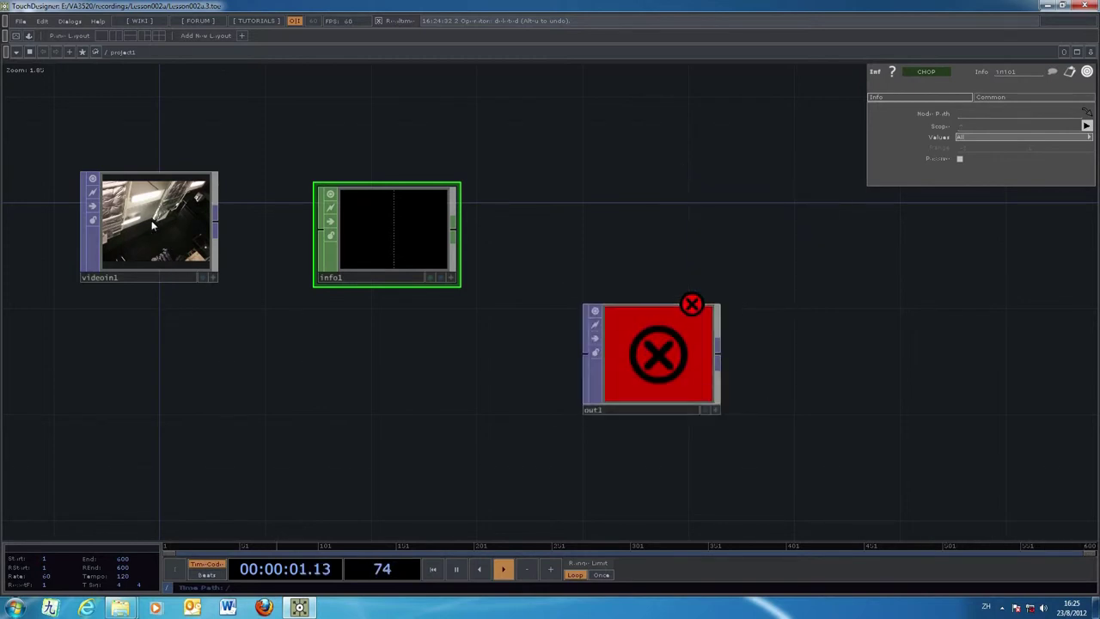
{"action": "left_click_drag", "start_coordinate": [139, 217], "coordinate": [977, 114]}
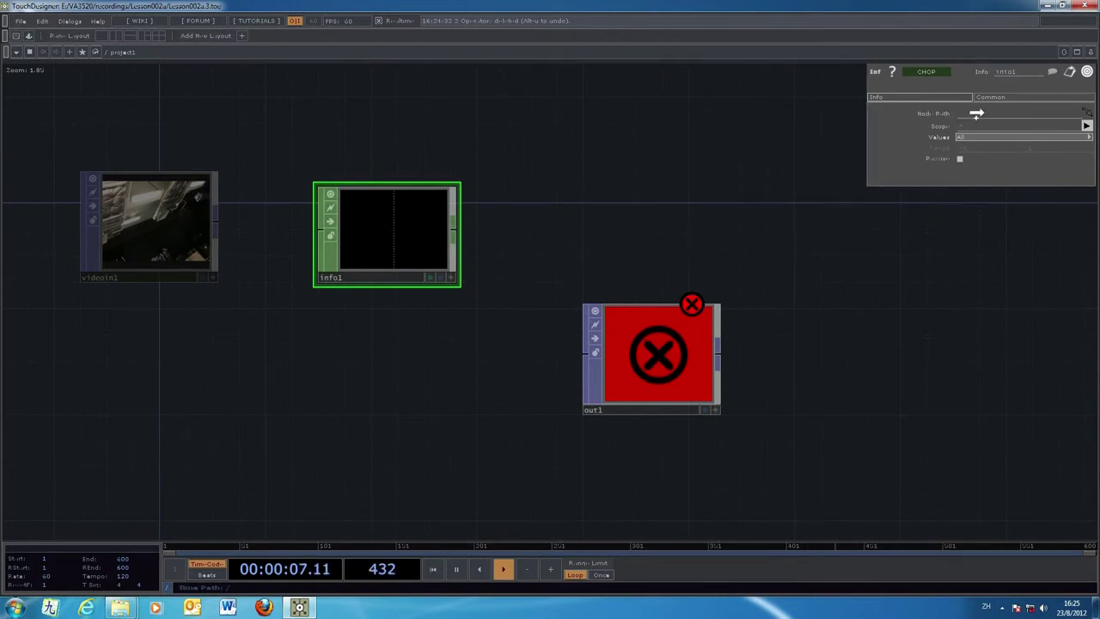
{"action": "left_click_drag", "start_coordinate": [978, 114], "coordinate": [984, 112]}
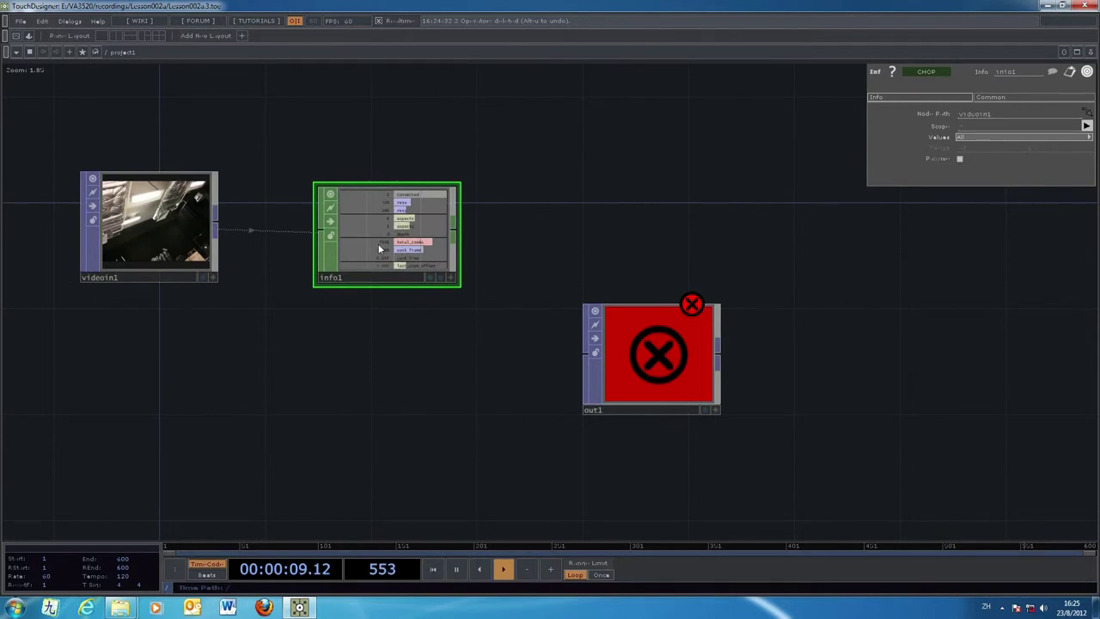
{"action": "scroll", "coordinate": [420, 341], "scroll_direction": "up", "scroll_amount": 3}
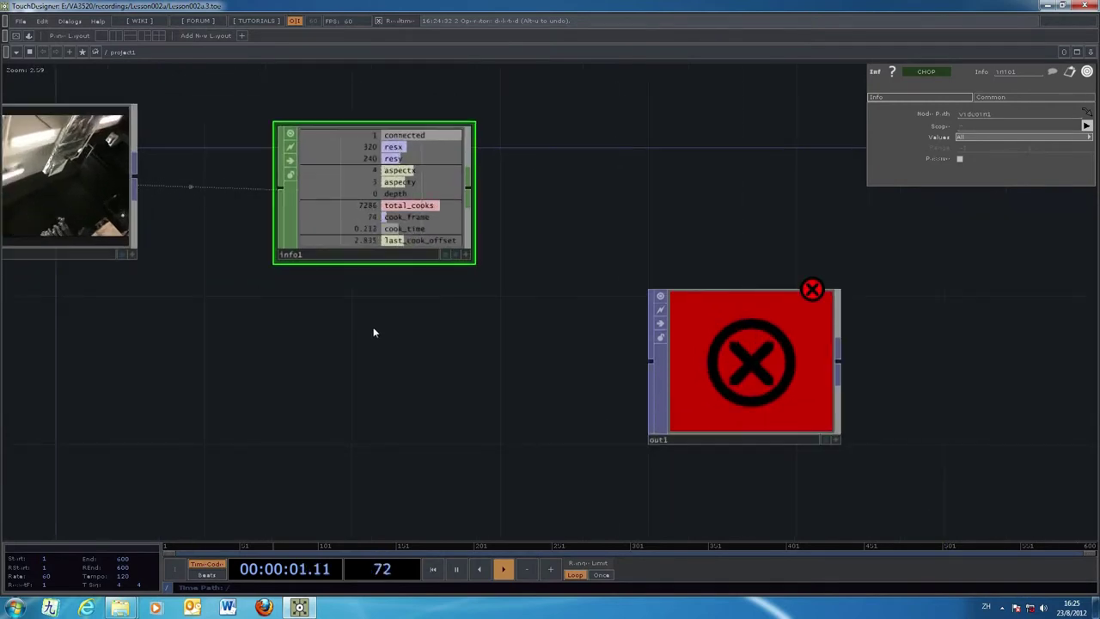
{"action": "left_click_drag", "start_coordinate": [421, 370], "coordinate": [510, 469]}
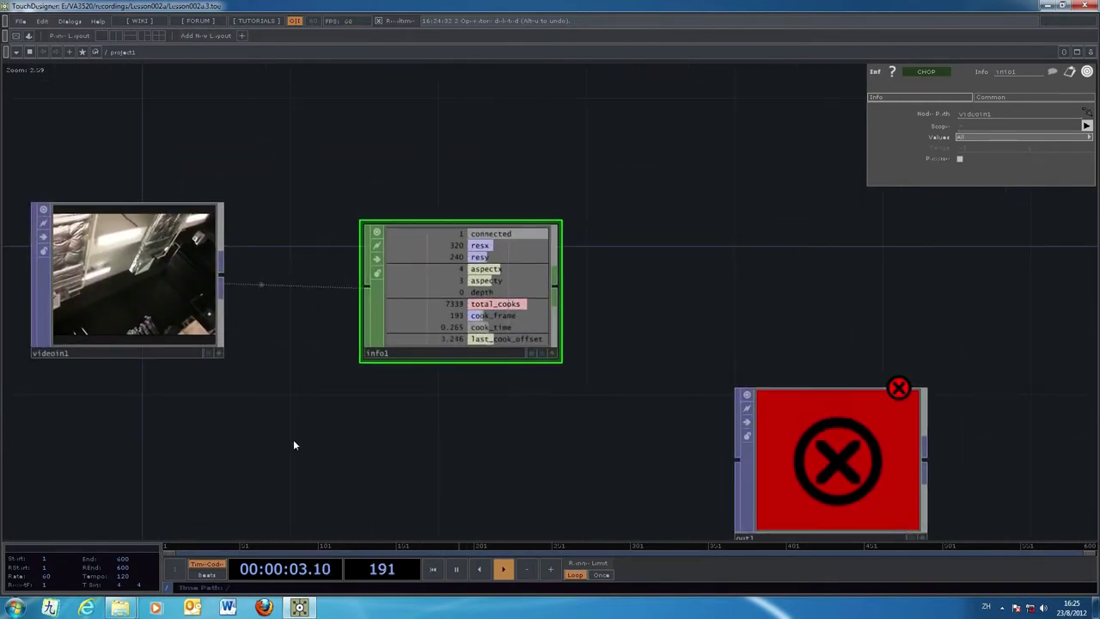
{"action": "scroll", "coordinate": [293, 445], "scroll_direction": "up", "scroll_amount": 3}
{"action": "left_click_drag", "start_coordinate": [415, 433], "coordinate": [346, 452]}
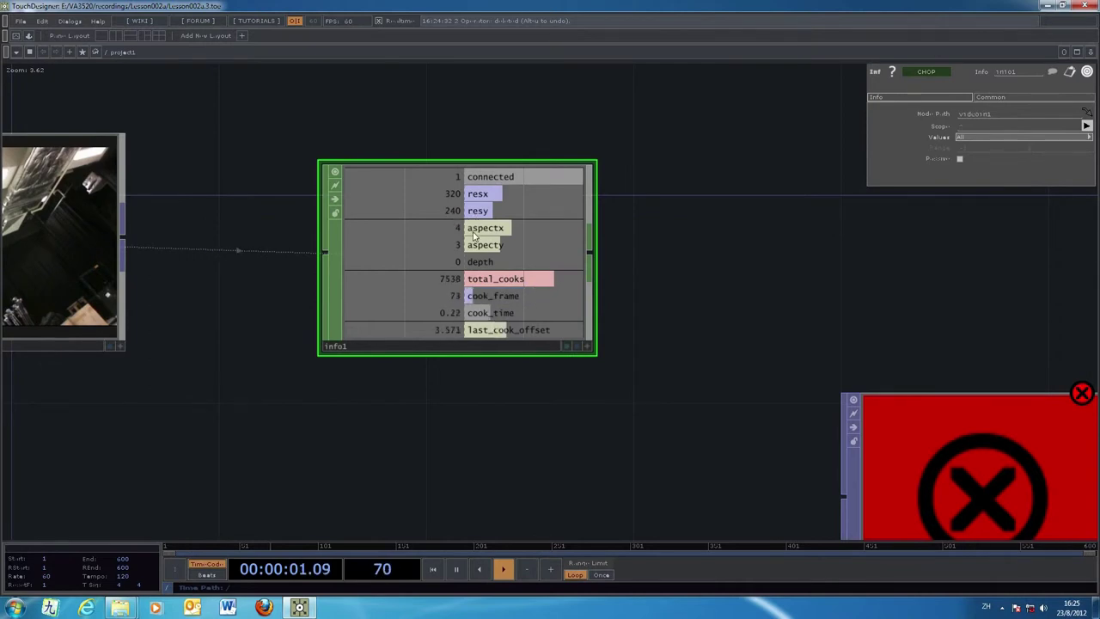
{"action": "scroll", "coordinate": [498, 420], "scroll_direction": "down", "scroll_amount": 3}
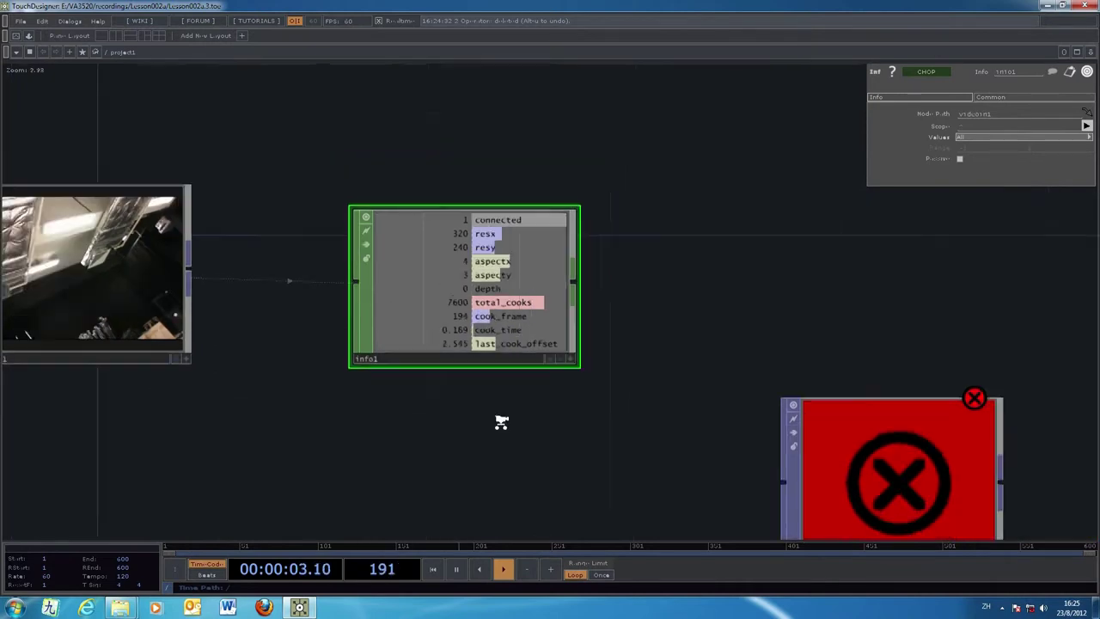
{"action": "left_click_drag", "start_coordinate": [493, 454], "coordinate": [516, 369]}
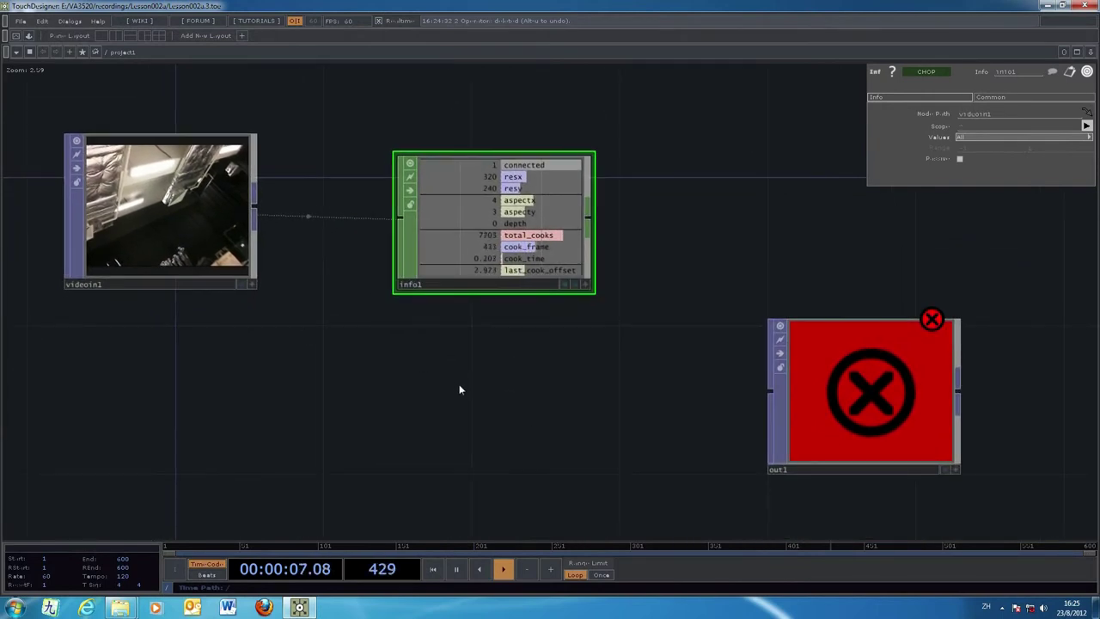
{"action": "left_click_drag", "start_coordinate": [462, 385], "coordinate": [452, 331]}
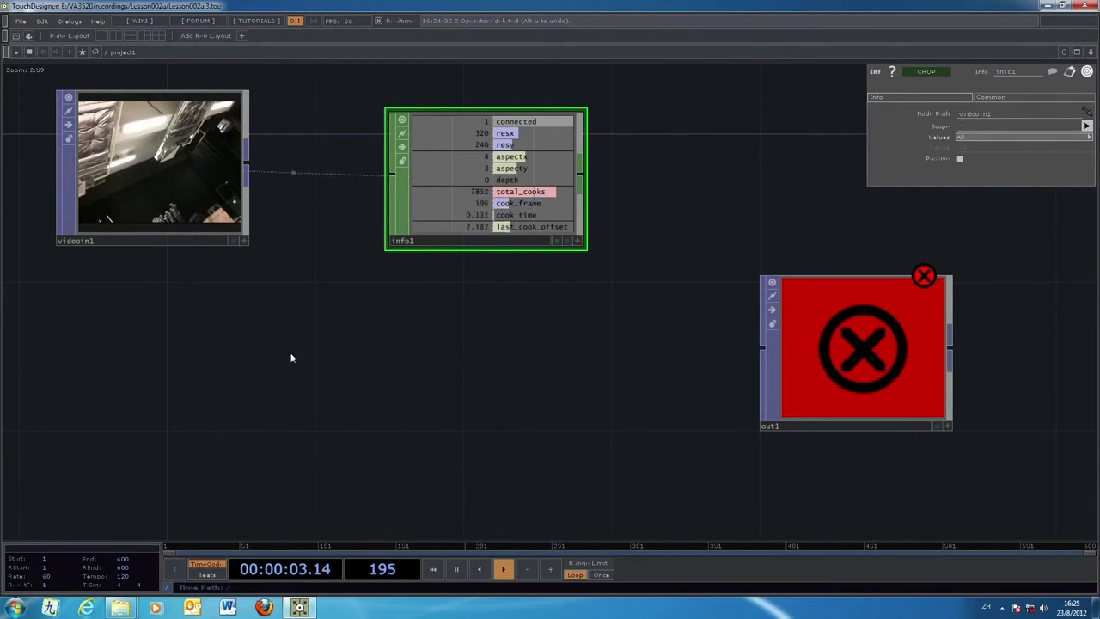
Step: Add a Crop TOP (crop1) under info1, fed by videoin1, and adjust its Crop Left
{"action": "key", "text": "Tab"}
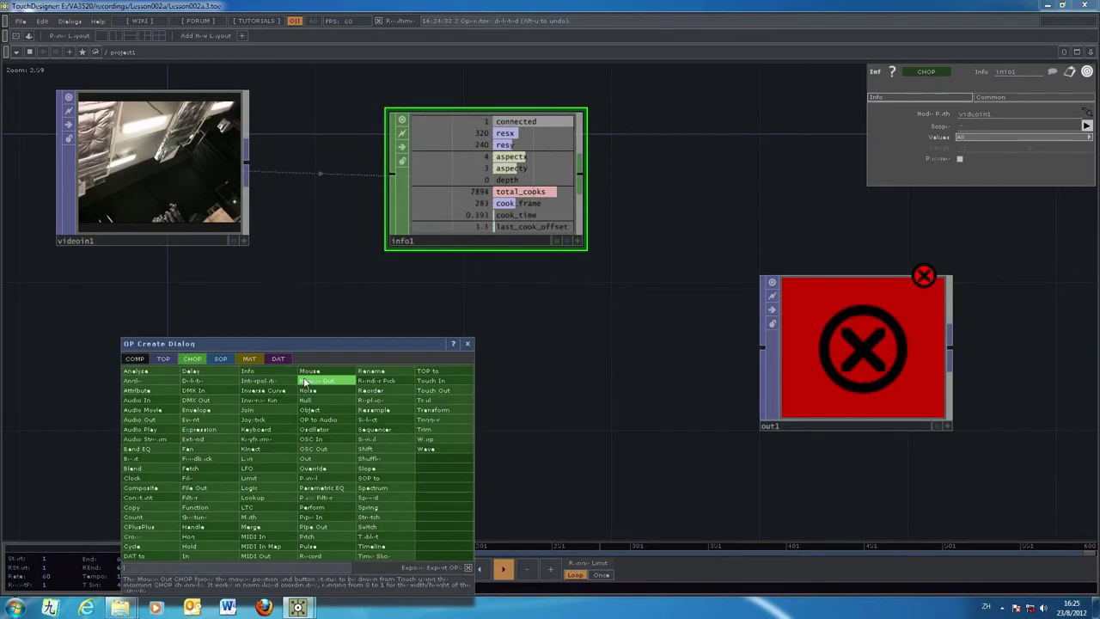
{"action": "left_click", "coordinate": [163, 358]}
{"action": "left_click_drag", "start_coordinate": [244, 339], "coordinate": [599, 251]}
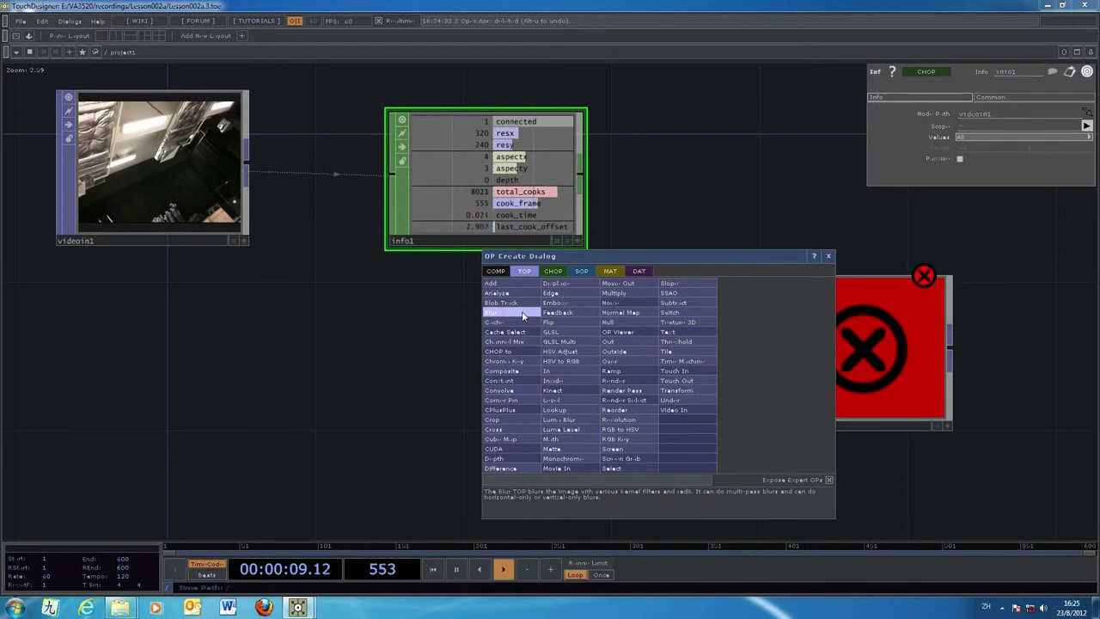
{"action": "left_click", "coordinate": [507, 415]}
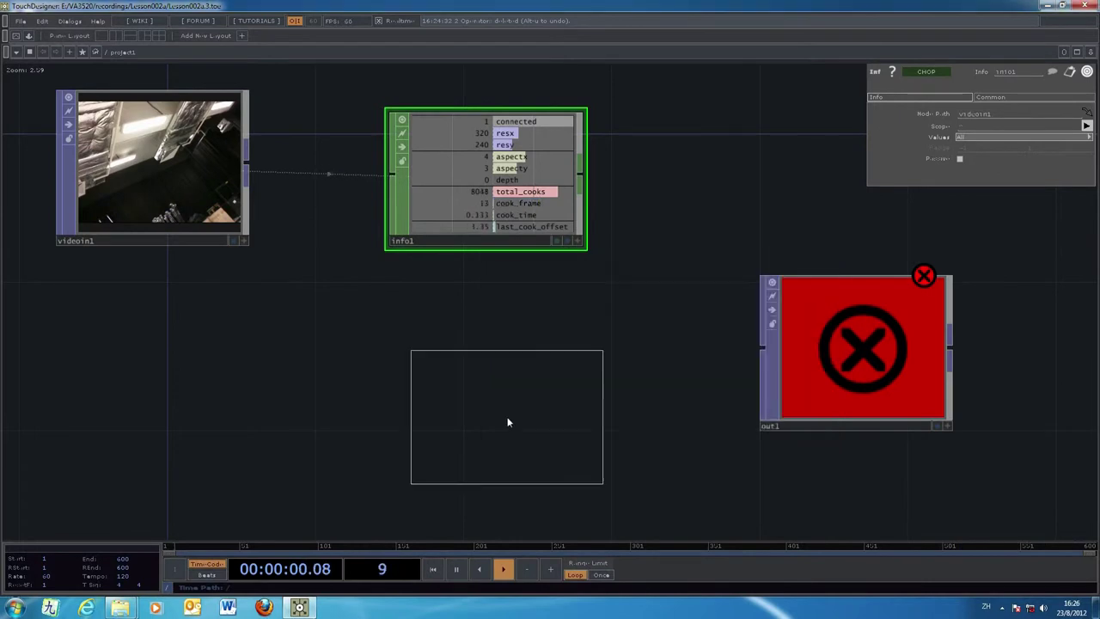
{"action": "left_click", "coordinate": [424, 368]}
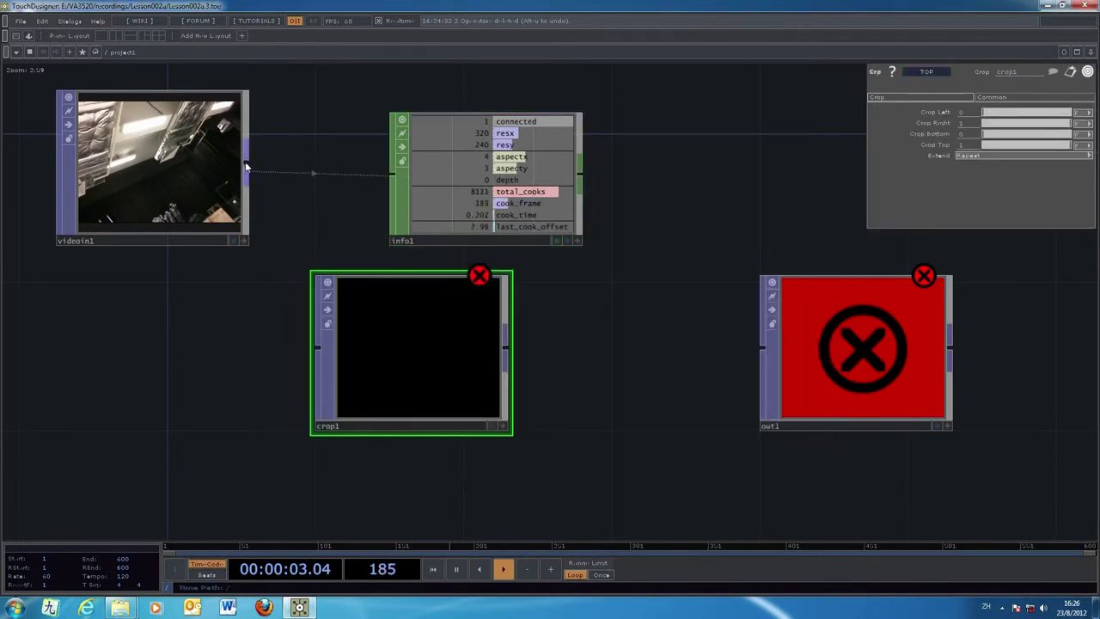
{"action": "left_click_drag", "start_coordinate": [256, 241], "coordinate": [317, 348]}
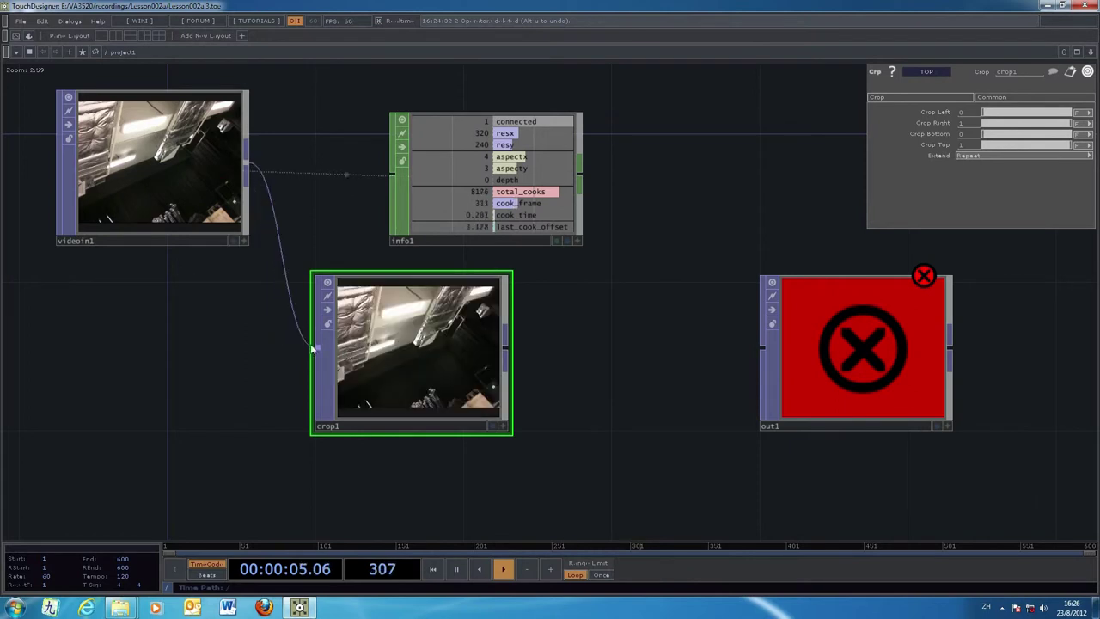
{"action": "left_click_drag", "start_coordinate": [409, 342], "coordinate": [484, 342]}
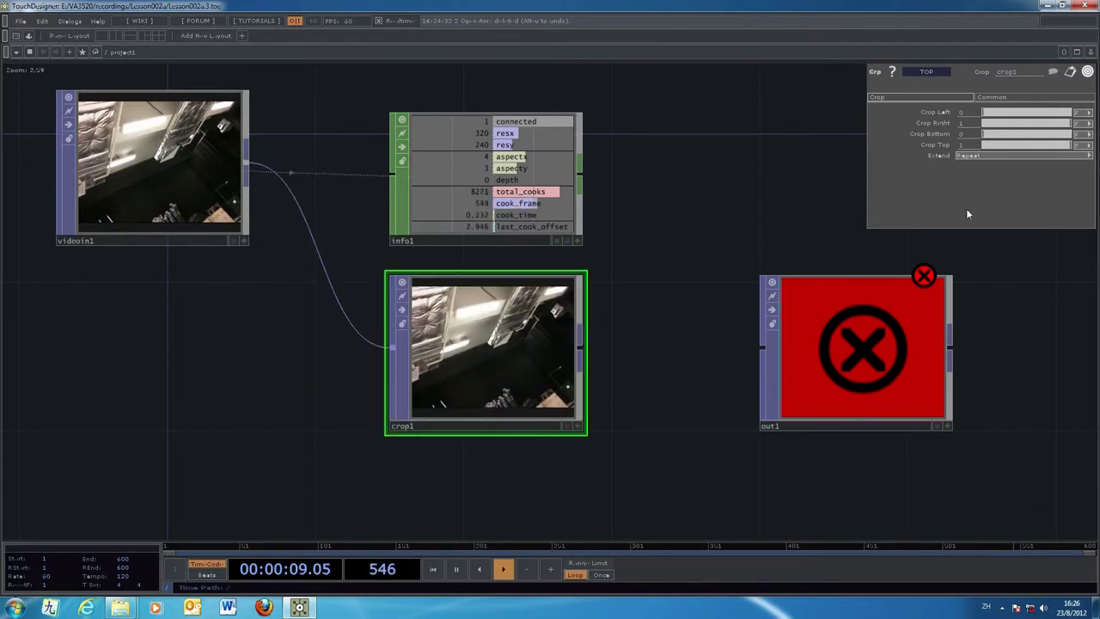
{"action": "mouse_move", "coordinate": [985, 113]}
{"action": "left_mouse_down"}
{"action": "mouse_move", "coordinate": [1042, 121]}
{"action": "mouse_move", "coordinate": [976, 114]}
{"action": "left_mouse_up"}
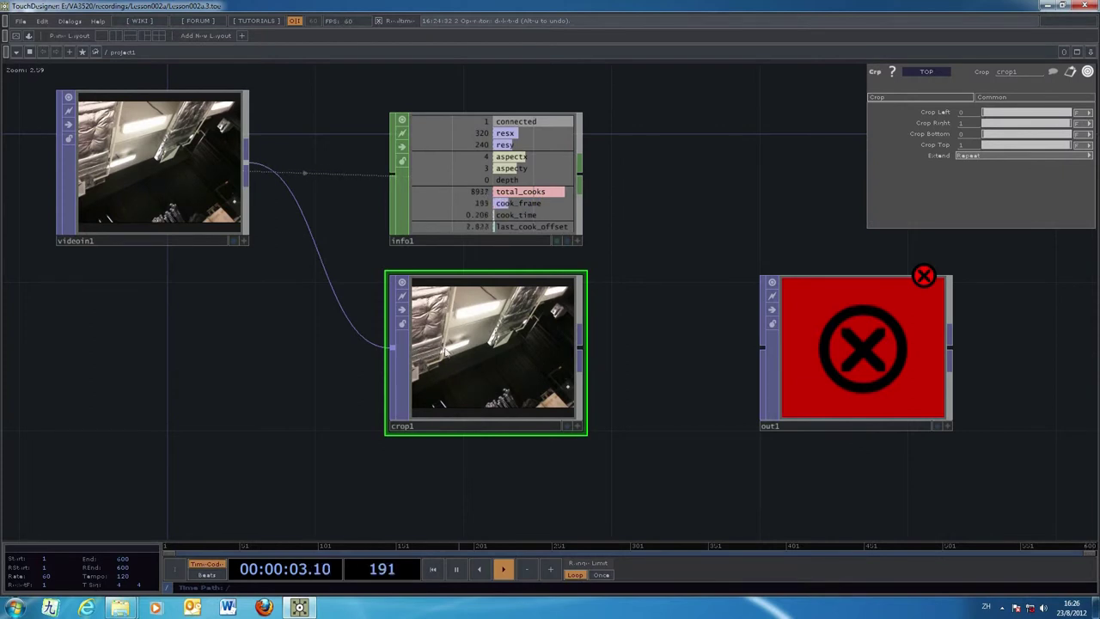
Step: Enter 0.5 for crop1's Crop Top, then move out1 further right in the network
{"action": "left_click", "coordinate": [974, 144]}
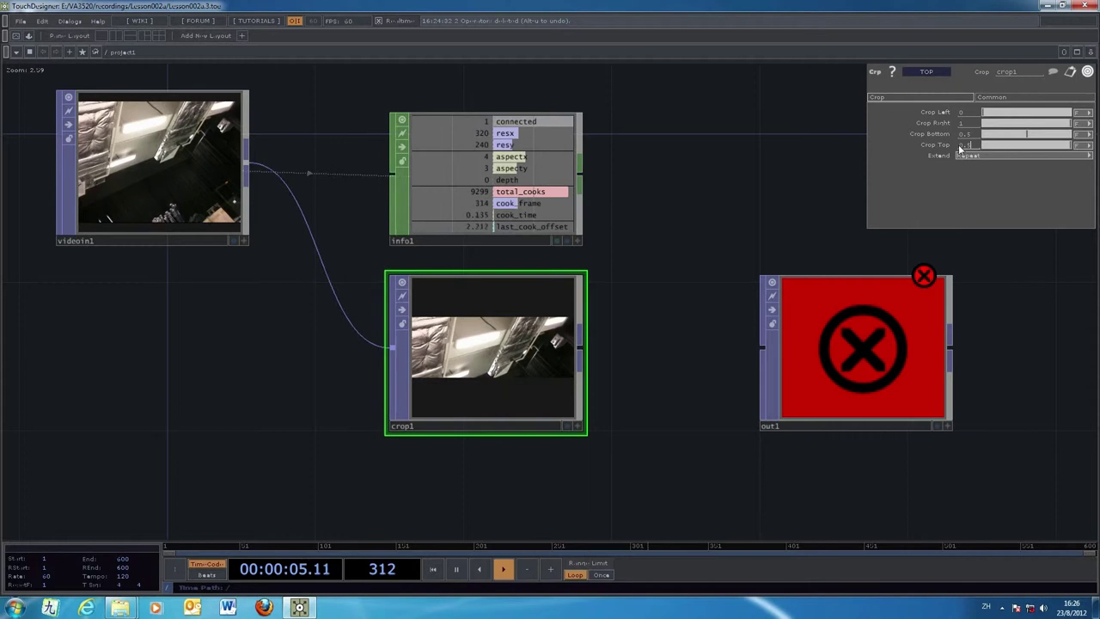
{"action": "key", "text": "Return"}
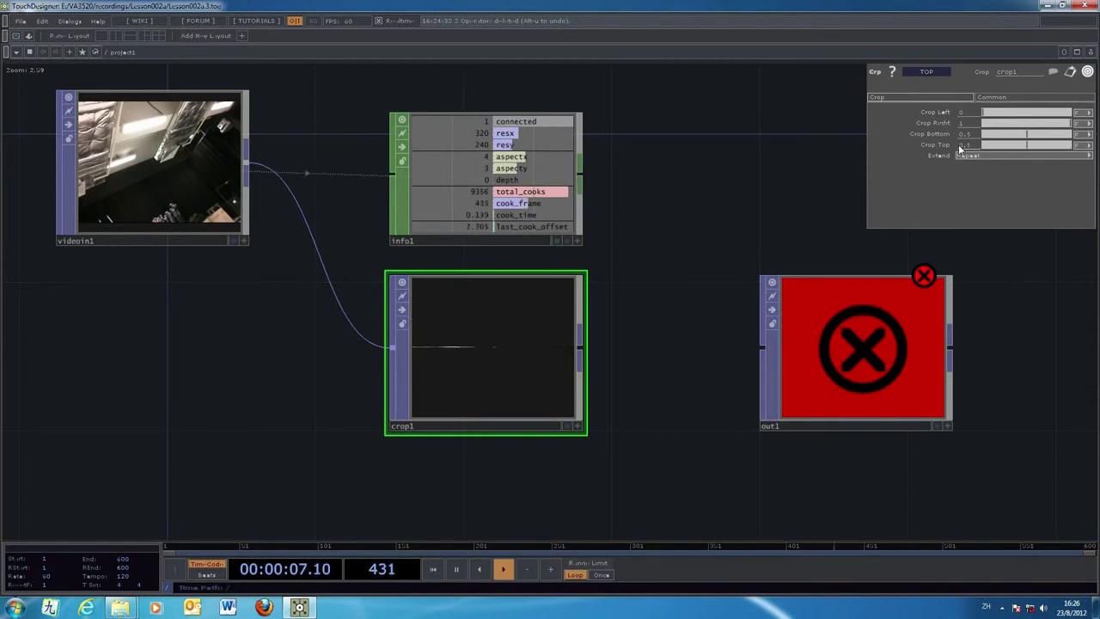
{"action": "left_click_drag", "start_coordinate": [665, 496], "coordinate": [491, 485]}
{"action": "left_click_drag", "start_coordinate": [700, 352], "coordinate": [845, 351]}
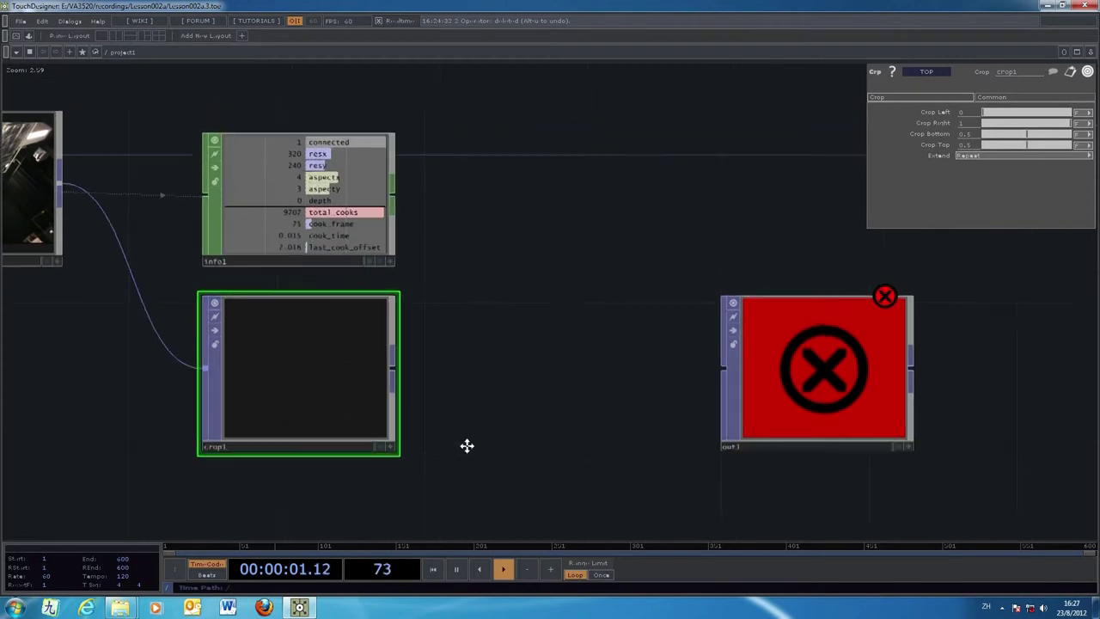
{"action": "left_click_drag", "start_coordinate": [467, 445], "coordinate": [459, 429]}
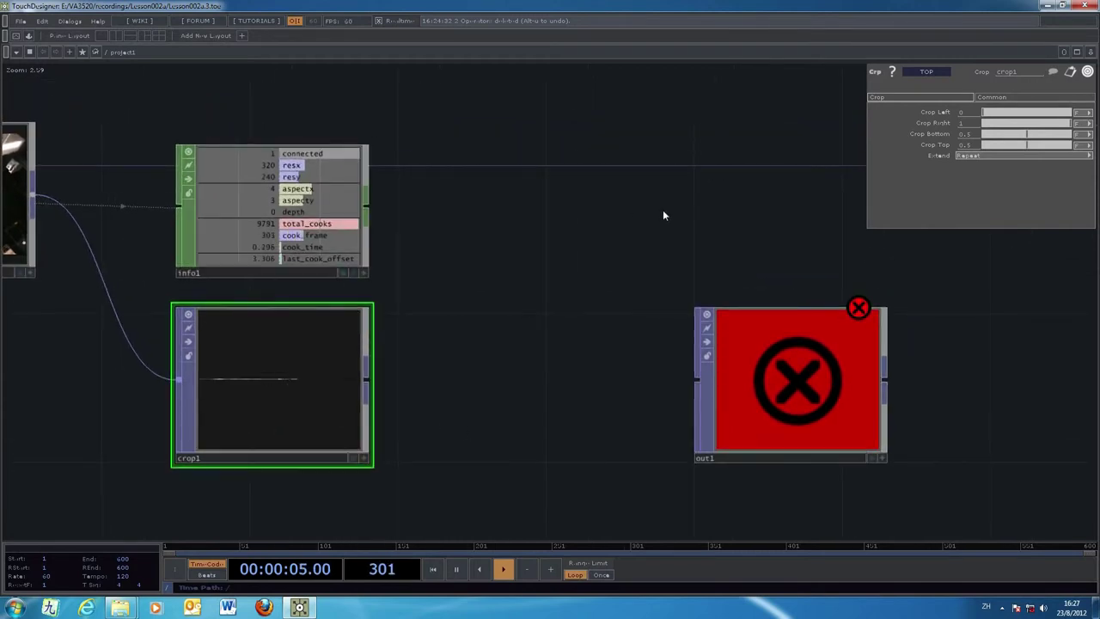
Step: Set crop1's Common page Resolution to Custom Resolution 320 × 240
{"action": "left_click", "coordinate": [1001, 98]}
{"action": "left_click", "coordinate": [934, 98]}
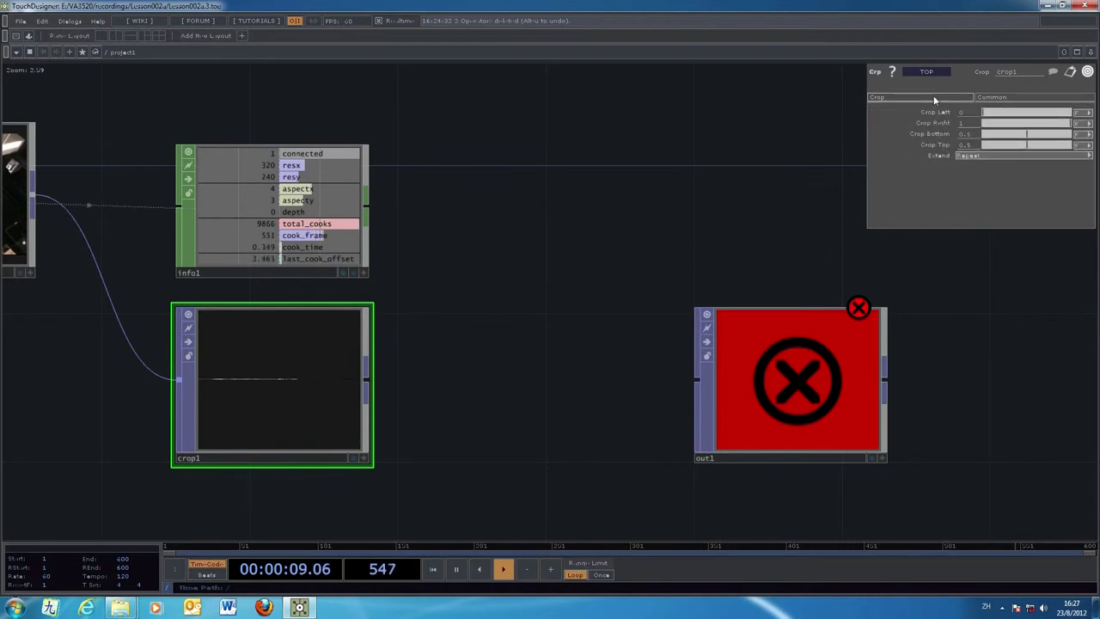
{"action": "left_click", "coordinate": [1033, 99]}
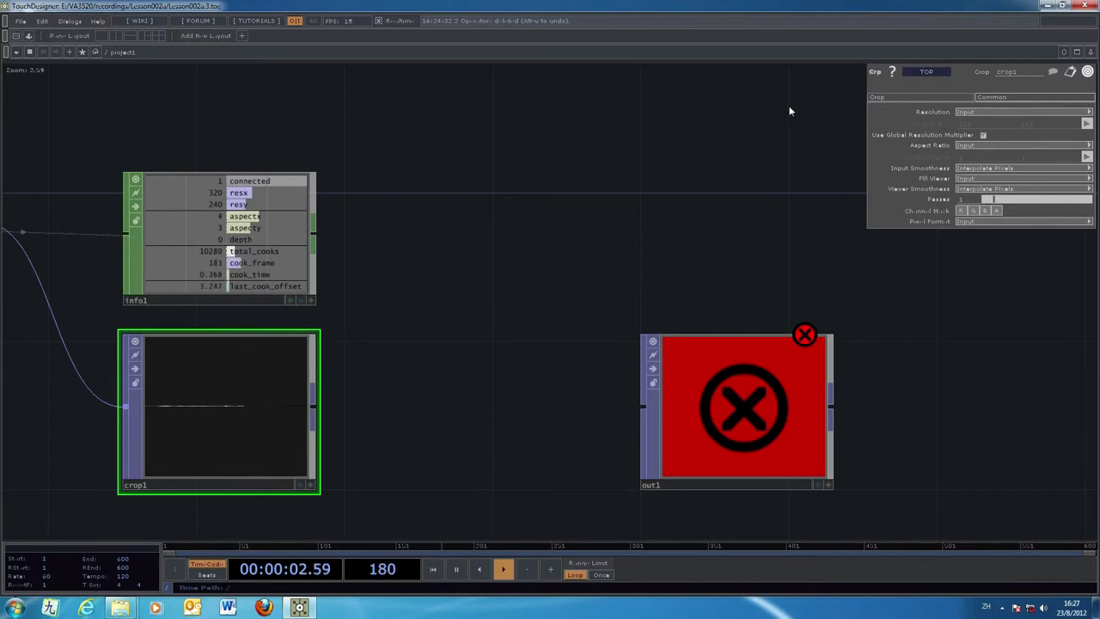
{"action": "left_click", "coordinate": [1002, 112]}
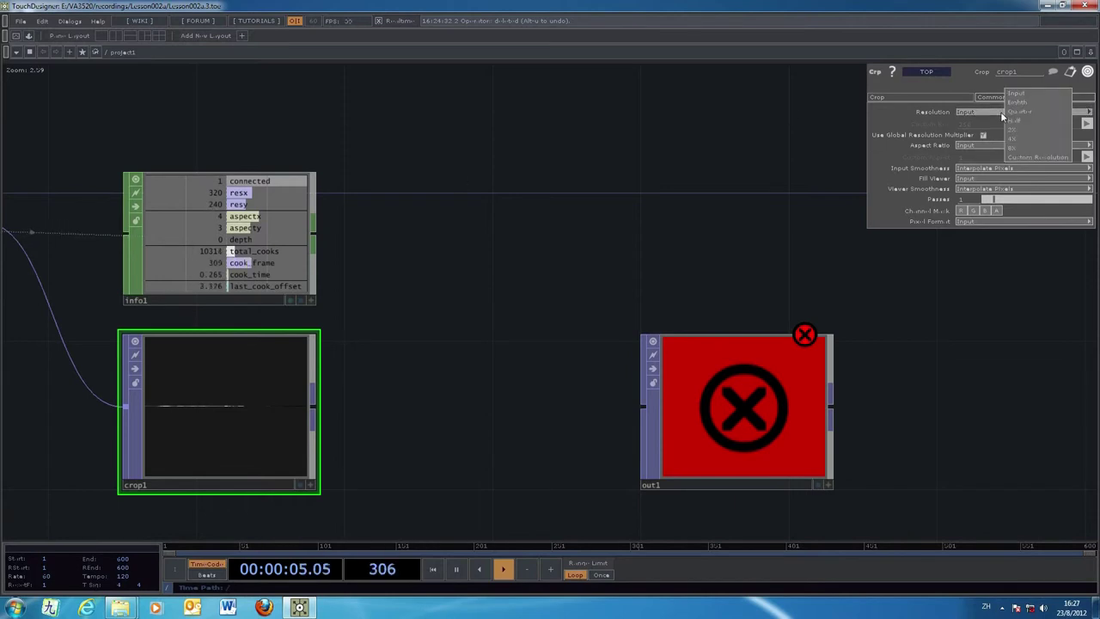
{"action": "left_click", "coordinate": [1028, 156]}
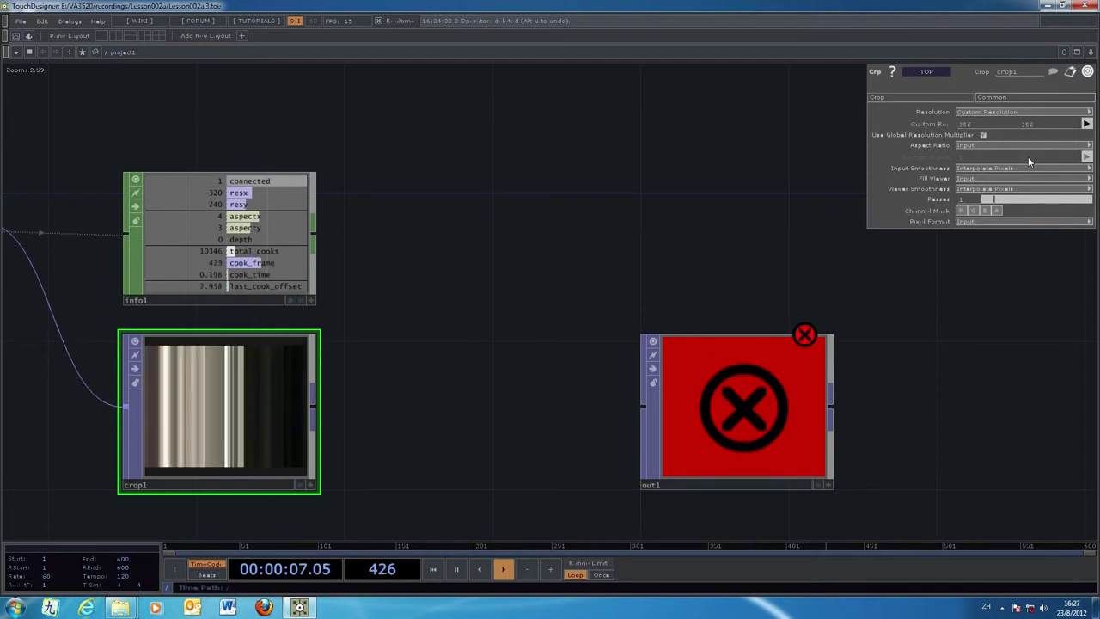
{"action": "left_click", "coordinate": [966, 125]}
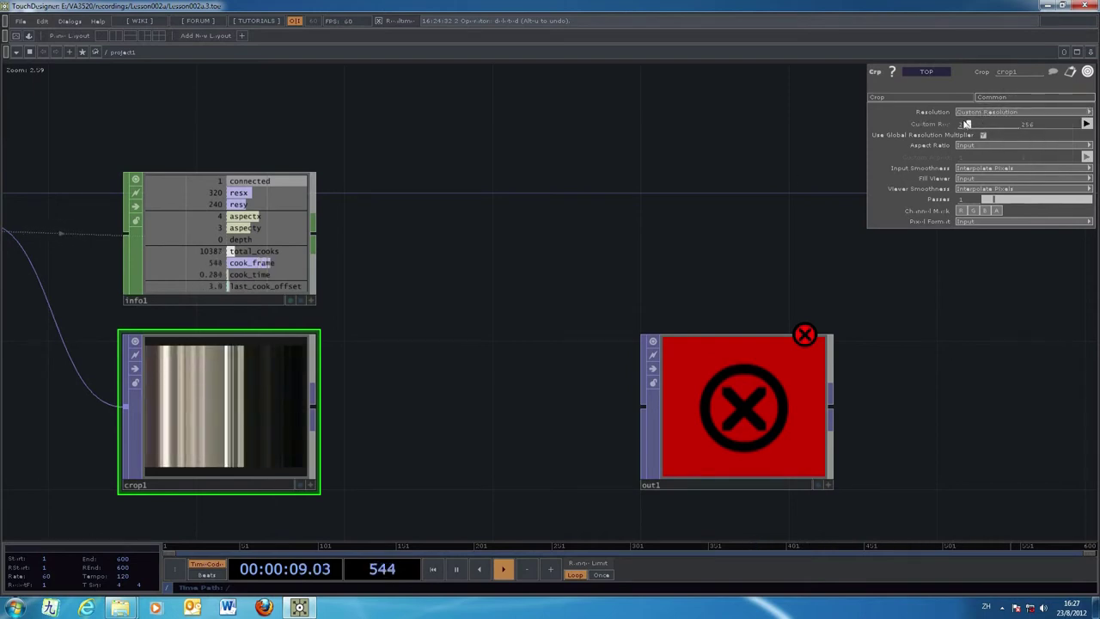
{"action": "type", "text": "320"}
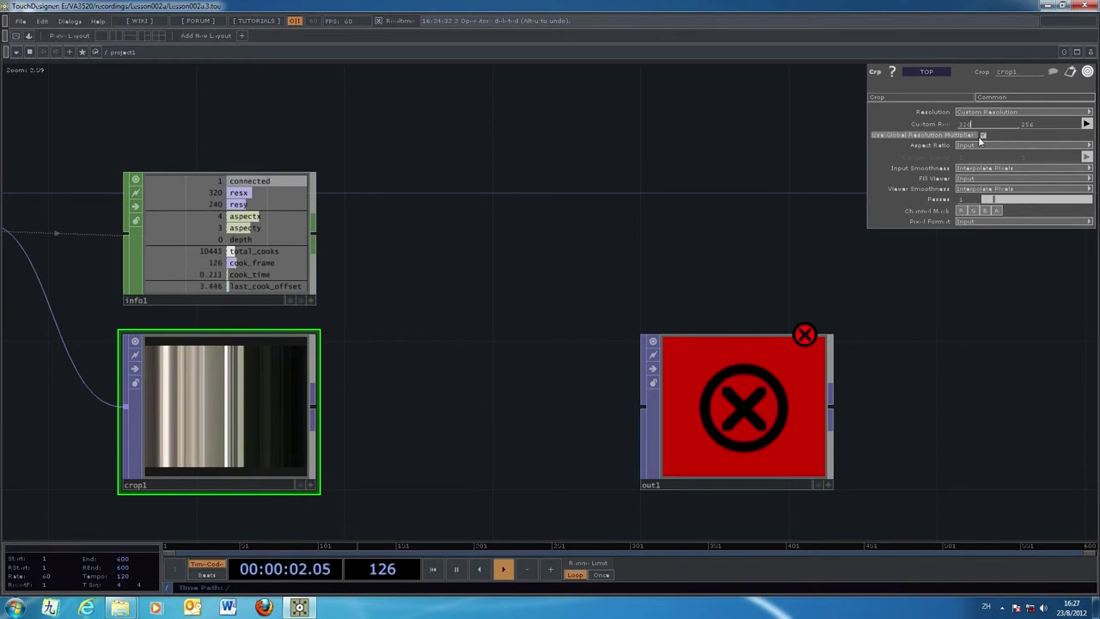
{"action": "left_click", "coordinate": [1033, 125]}
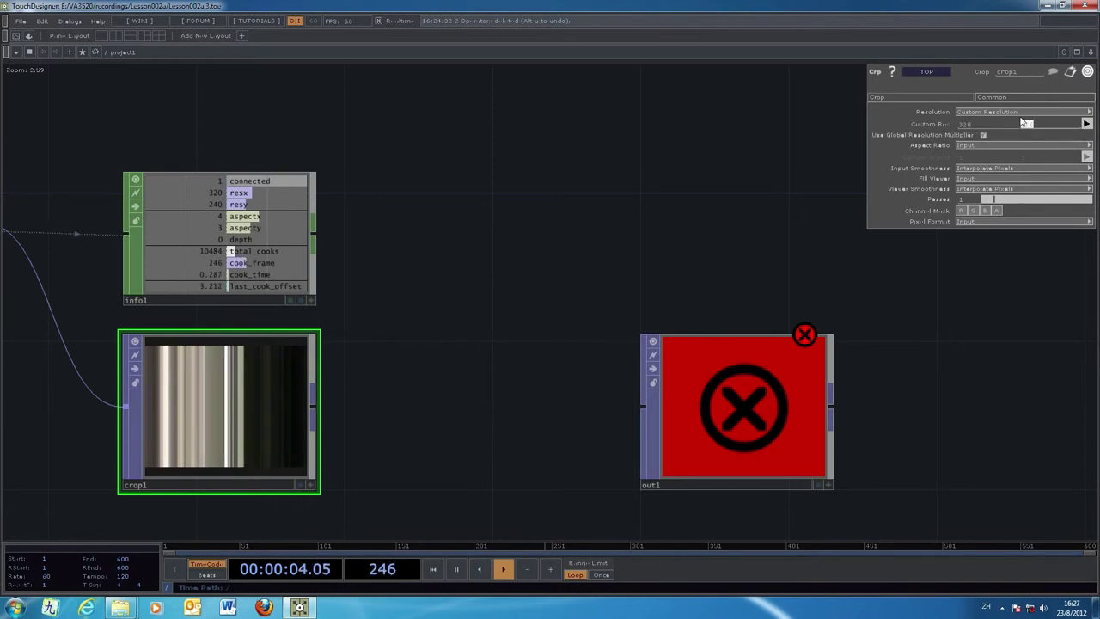
{"action": "type", "text": "240"}
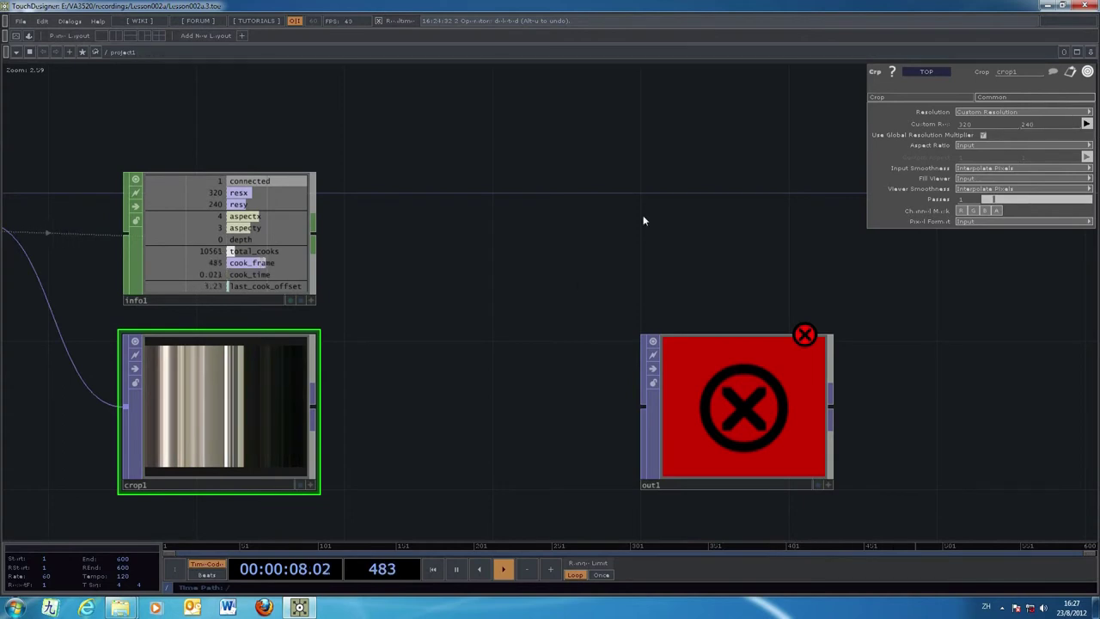
Step: Wire crop1's output into out1
{"action": "left_click_drag", "start_coordinate": [579, 257], "coordinate": [569, 183]}
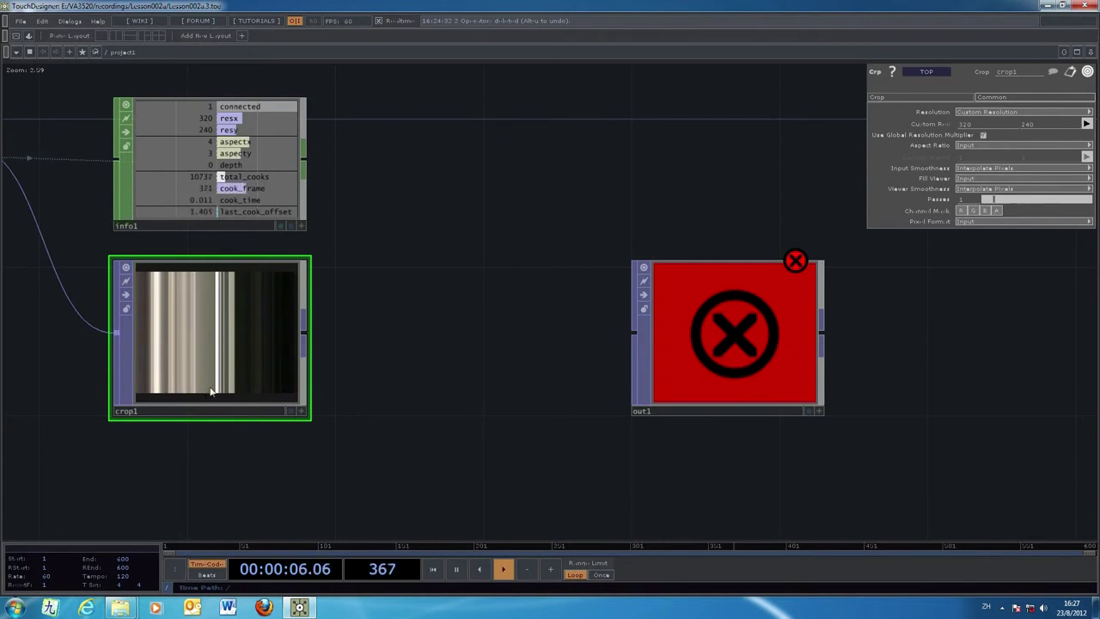
{"action": "left_click_drag", "start_coordinate": [302, 331], "coordinate": [635, 332]}
{"action": "middle_click_drag", "start_coordinate": [472, 461], "coordinate": [527, 359]}
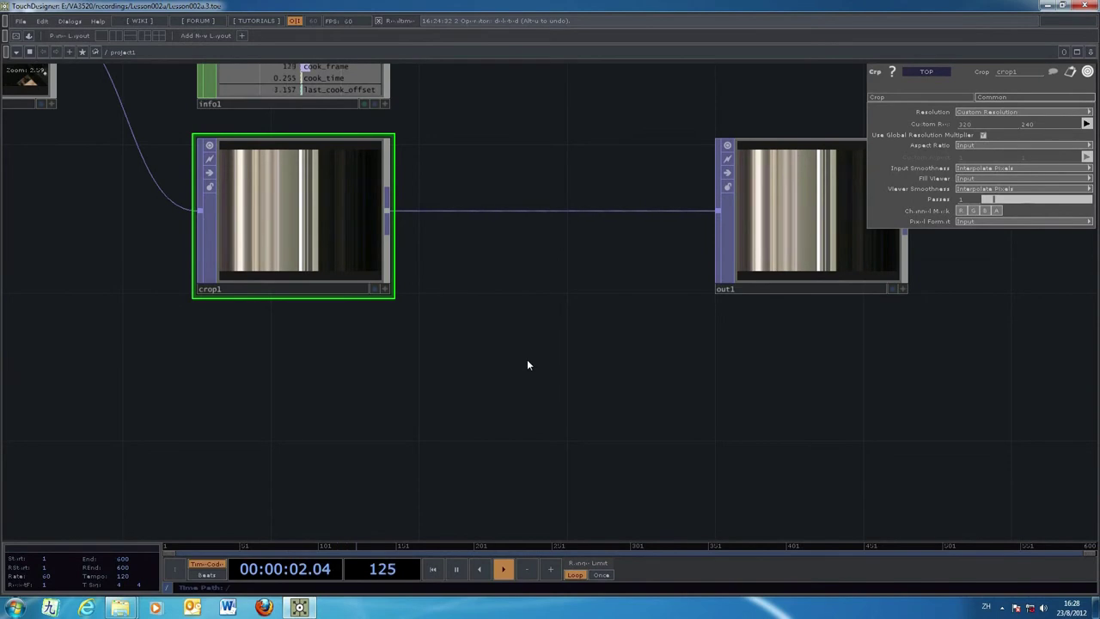
Step: Add a crop2 Crop TOP below crop1 and connect the webcam feed into it
{"action": "key", "text": "Tab"}
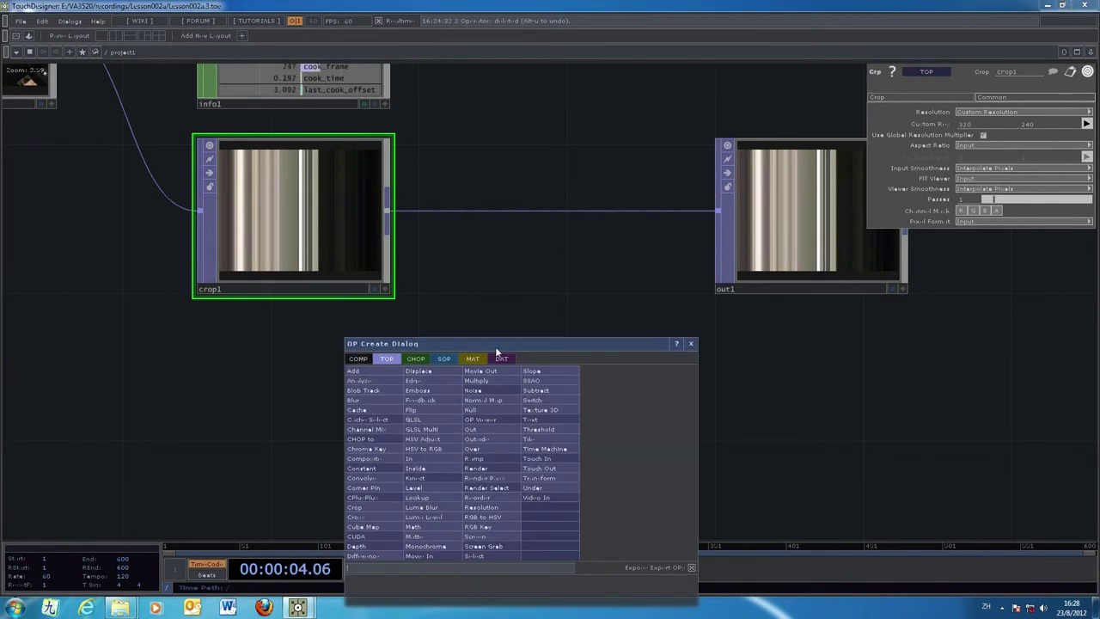
{"action": "left_click_drag", "start_coordinate": [495, 346], "coordinate": [546, 296]}
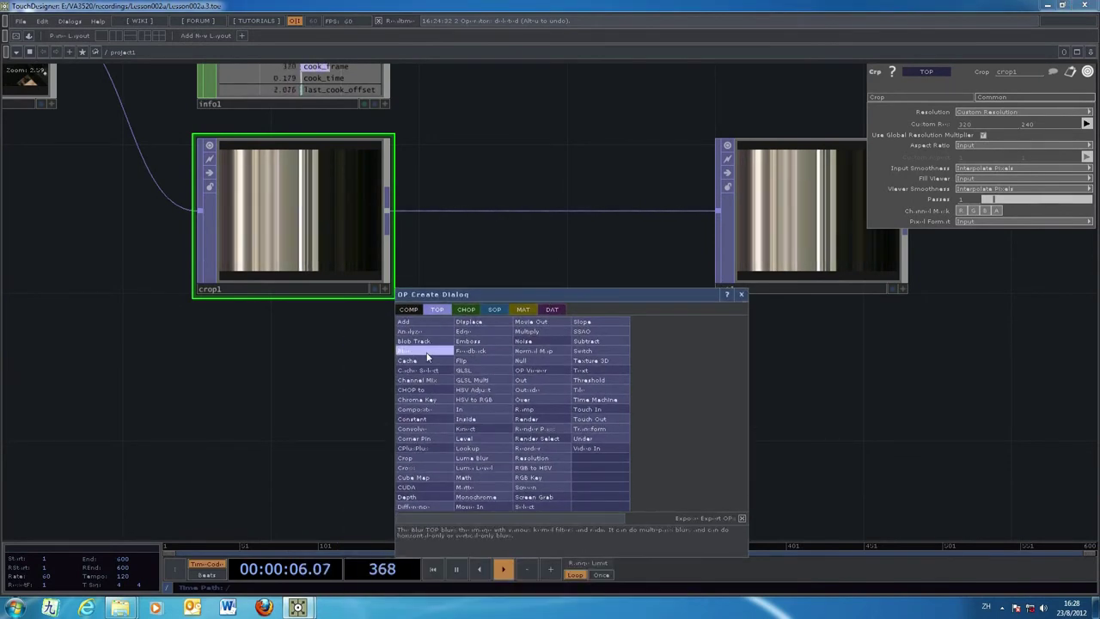
{"action": "left_click", "coordinate": [419, 458]}
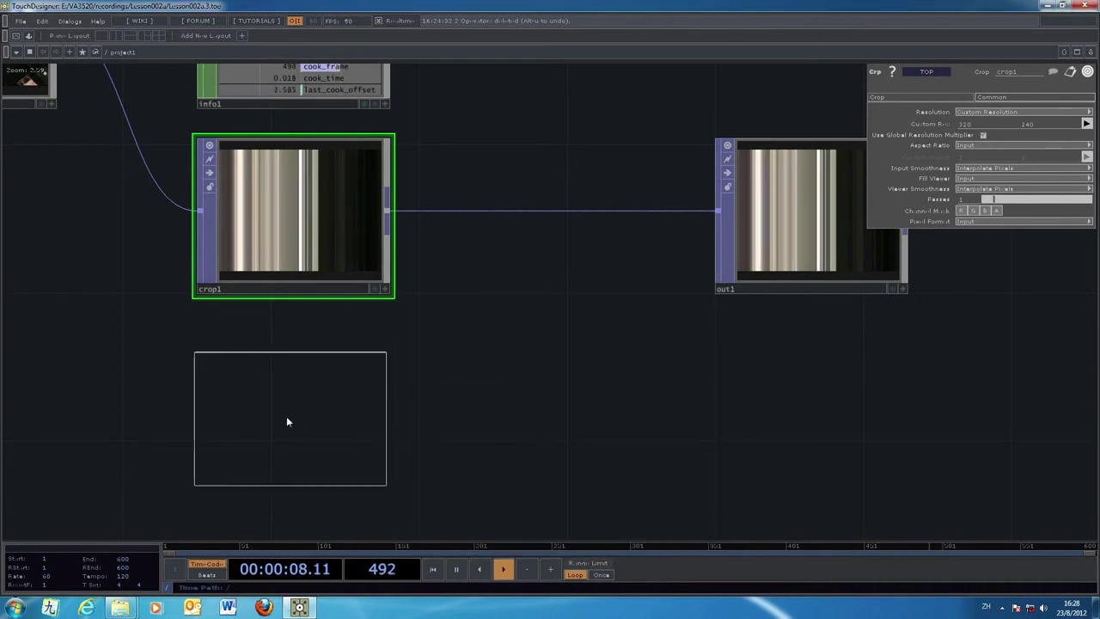
{"action": "left_click", "coordinate": [289, 408]}
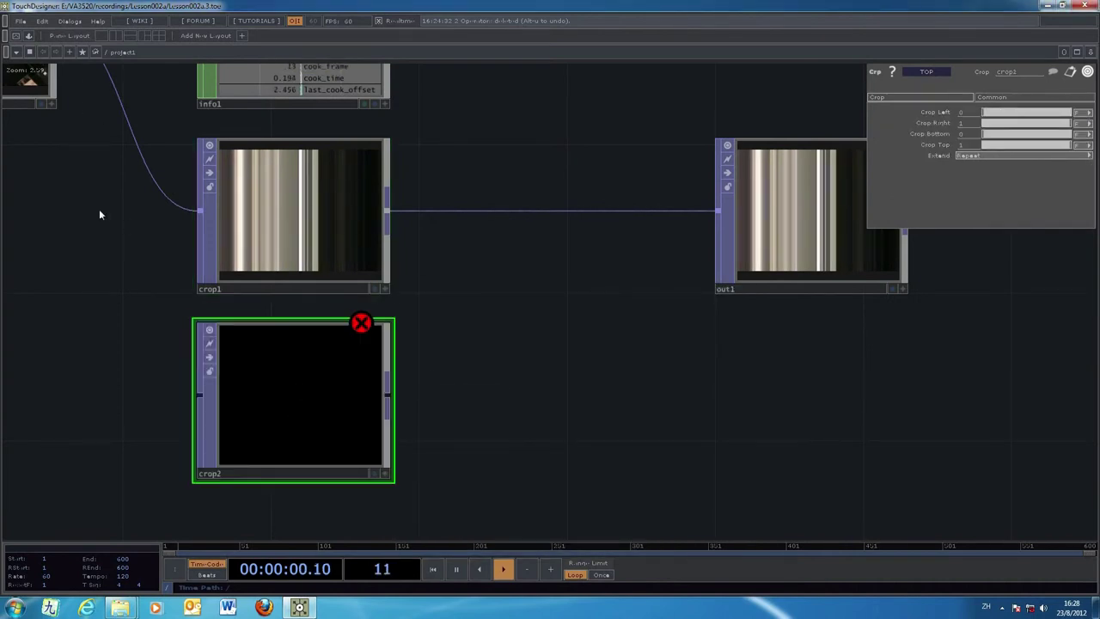
{"action": "scroll", "coordinate": [106, 243], "scroll_direction": "down", "scroll_amount": 3}
{"action": "left_click_drag", "start_coordinate": [127, 317], "coordinate": [131, 329]}
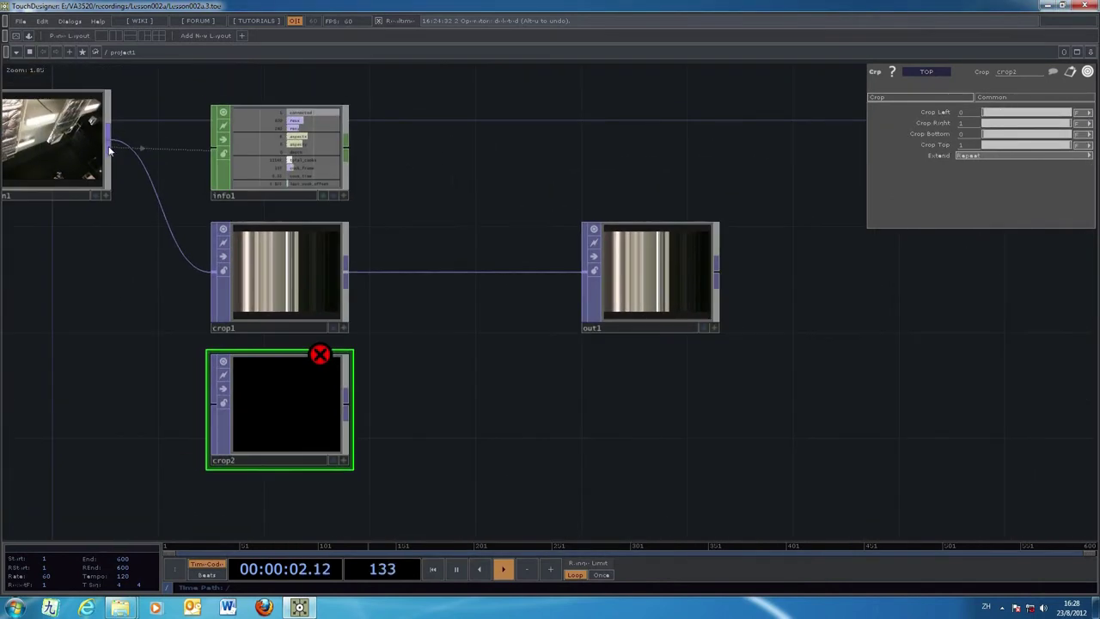
{"action": "left_click_drag", "start_coordinate": [158, 269], "coordinate": [213, 404]}
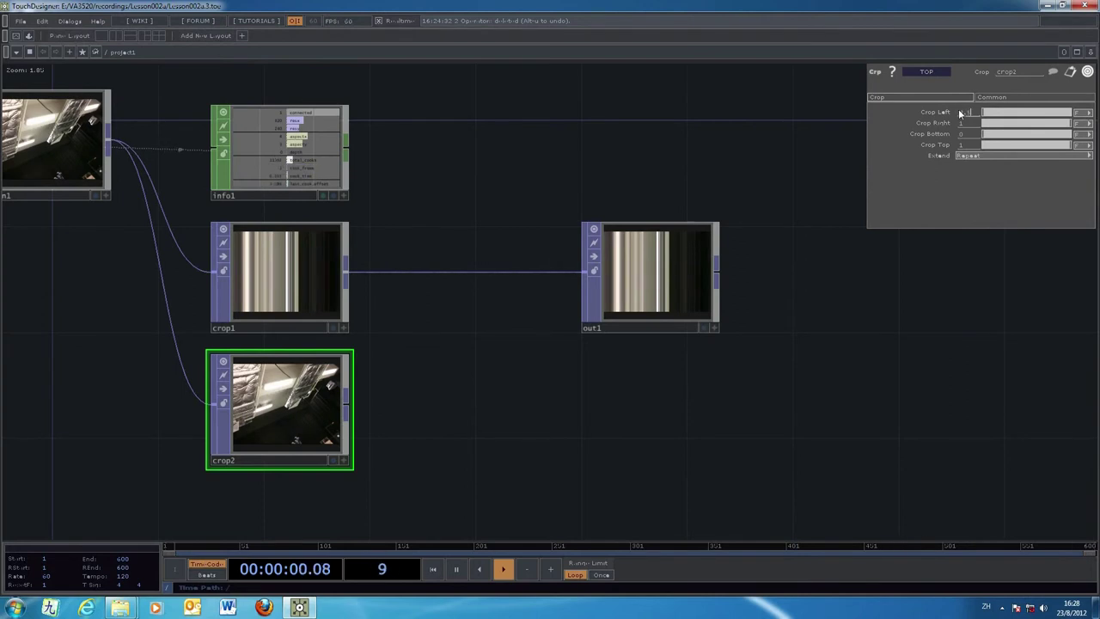
Step: Set crop2's Crop Left and Crop Right both to 0.5
{"action": "left_click_drag", "start_coordinate": [959, 113], "coordinate": [960, 114]}
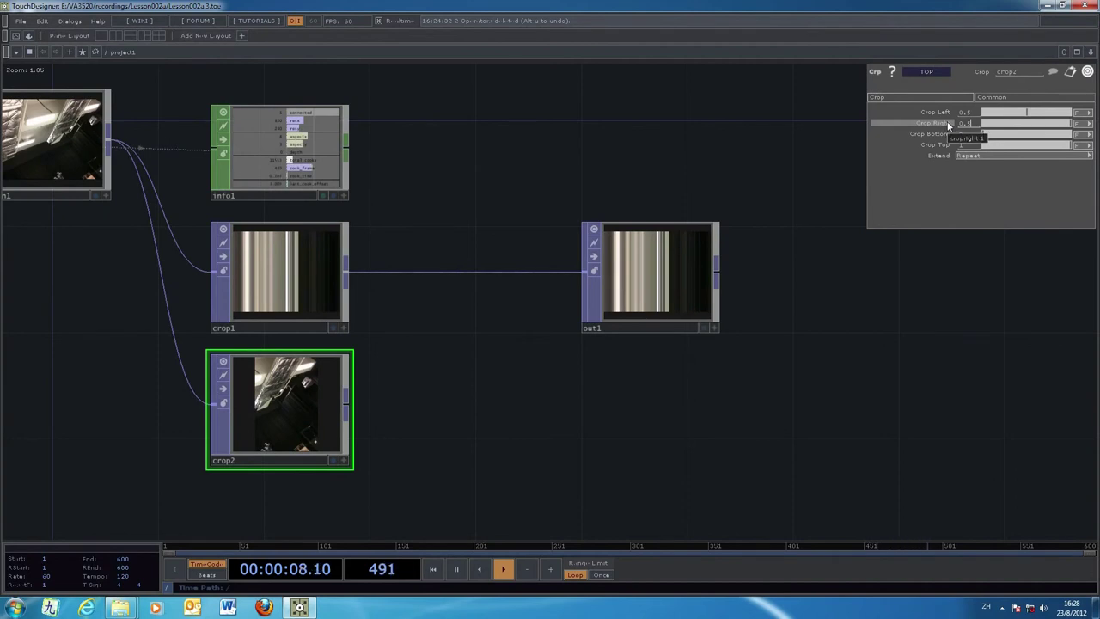
{"action": "key", "text": "Return"}
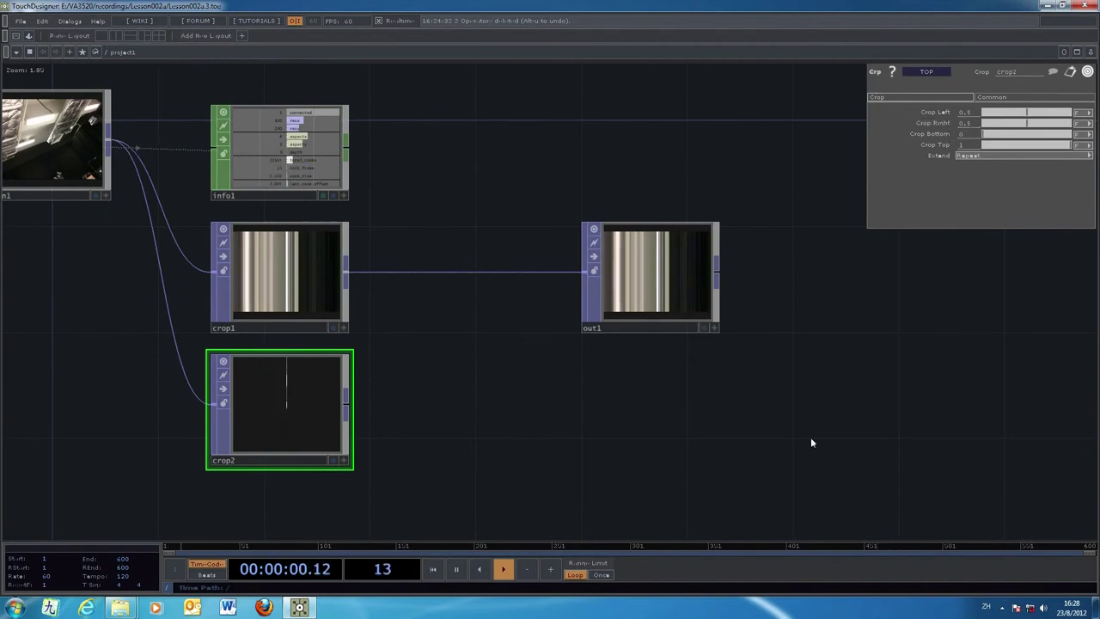
{"action": "left_click_drag", "start_coordinate": [802, 464], "coordinate": [735, 462]}
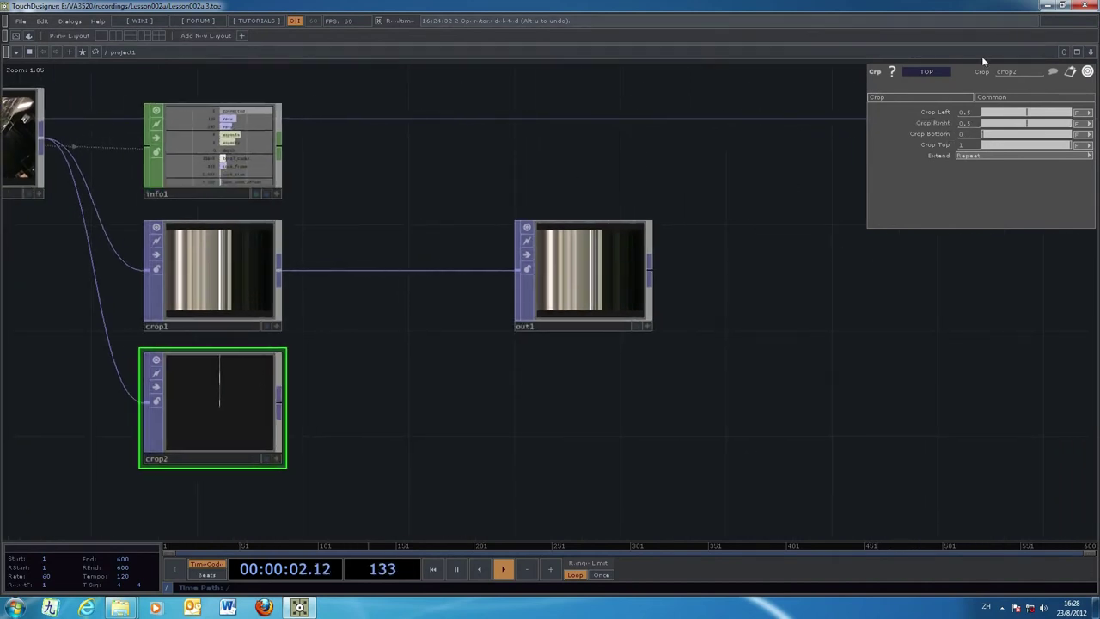
Step: Give crop2 a Custom Resolution of 320 × 240 and move out1 up and right
{"action": "left_click", "coordinate": [1006, 98]}
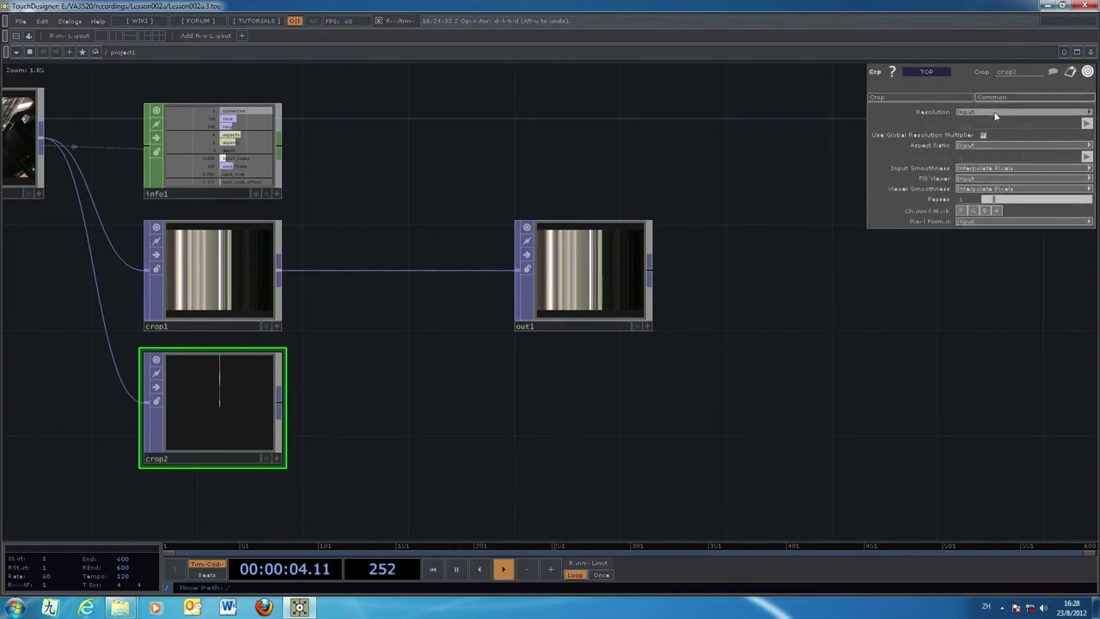
{"action": "left_click", "coordinate": [1000, 108]}
{"action": "left_click", "coordinate": [1024, 155]}
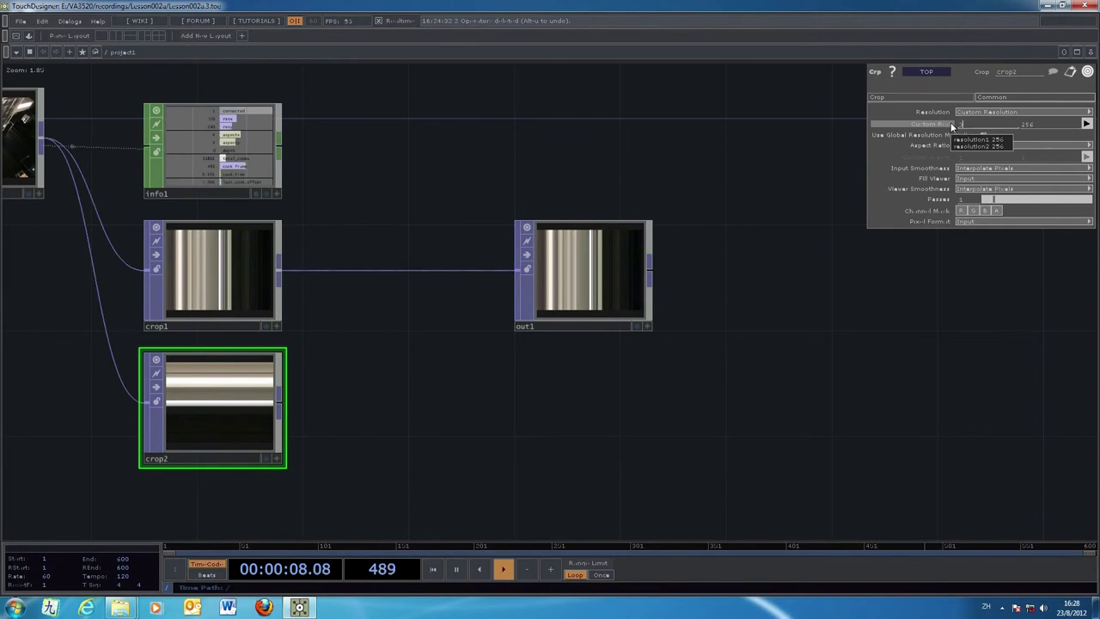
{"action": "left_click", "coordinate": [1020, 124]}
{"action": "type", "text": "240"}
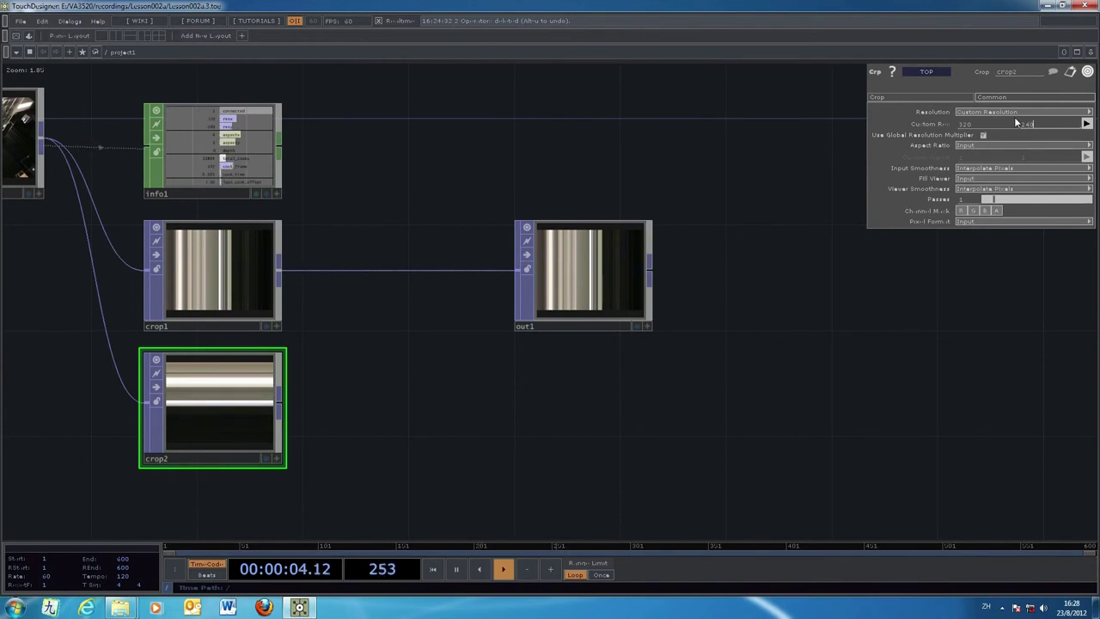
{"action": "key", "text": "Return"}
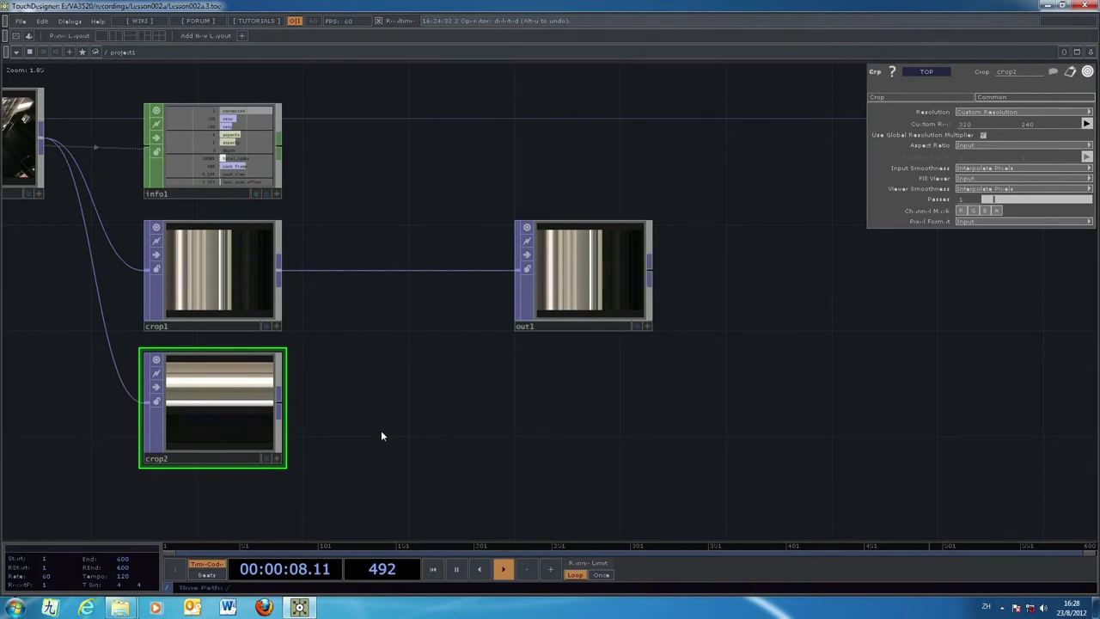
{"action": "left_click_drag", "start_coordinate": [381, 435], "coordinate": [388, 435]}
{"action": "left_click_drag", "start_coordinate": [600, 306], "coordinate": [653, 280]}
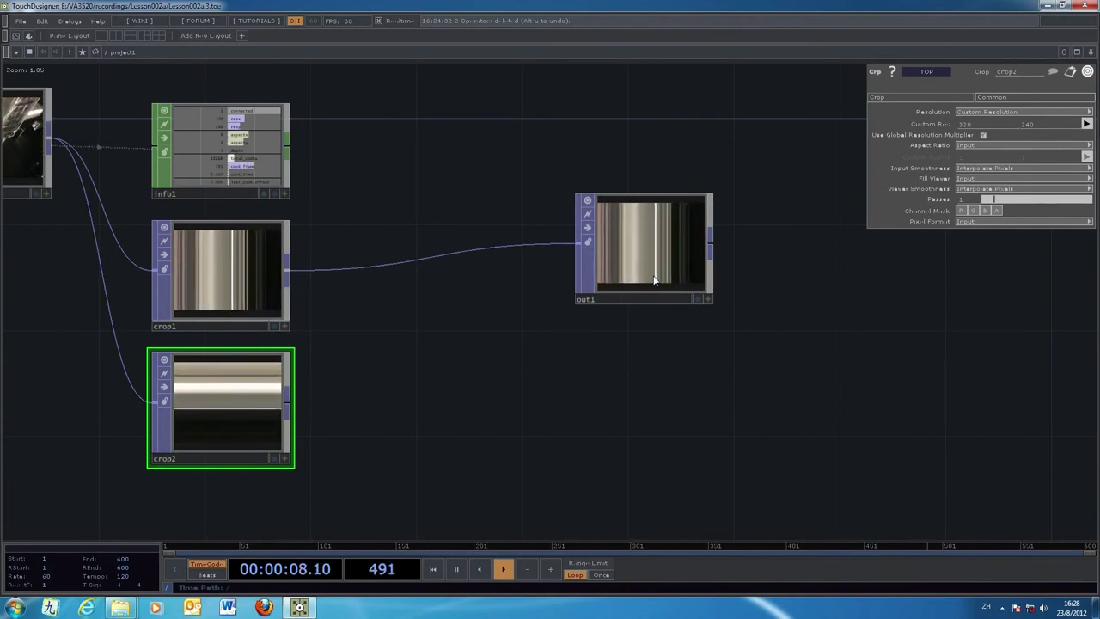
Step: Disconnect crop1 from out1 and place a new Composite TOP, comp1, between them
{"action": "right_click", "coordinate": [462, 253]}
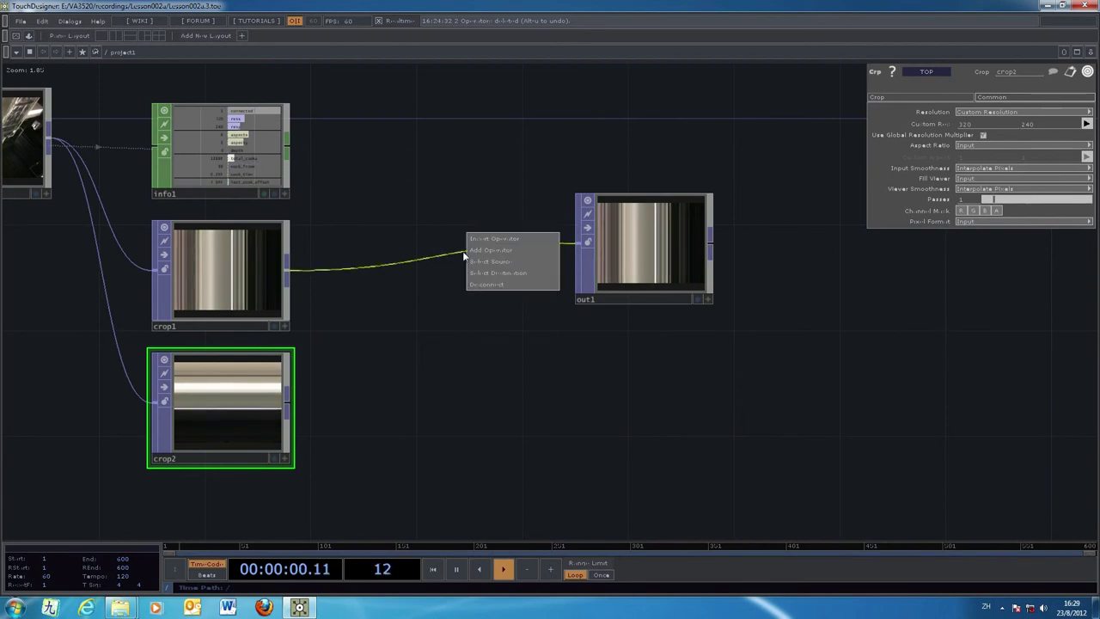
{"action": "left_click", "coordinate": [489, 286]}
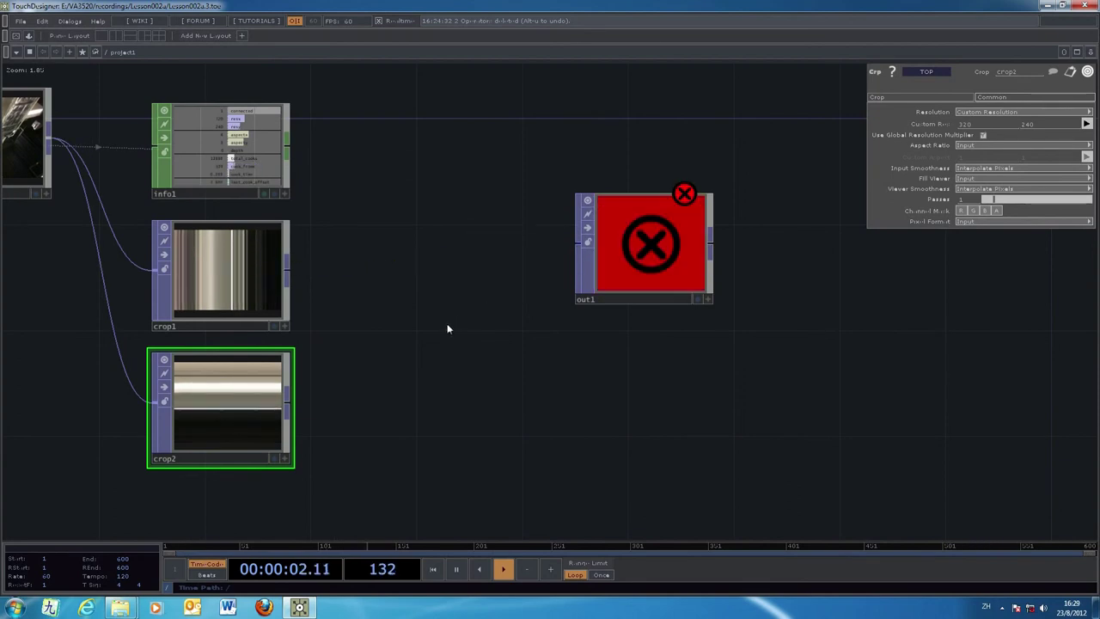
{"action": "key", "text": "Tab"}
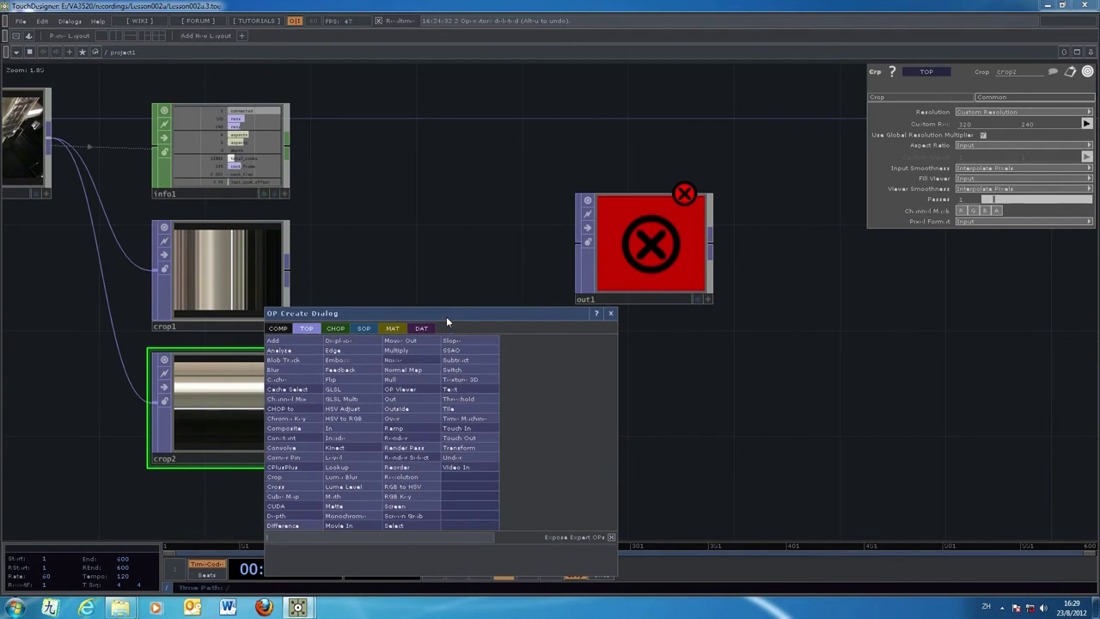
{"action": "left_click_drag", "start_coordinate": [446, 317], "coordinate": [623, 258]}
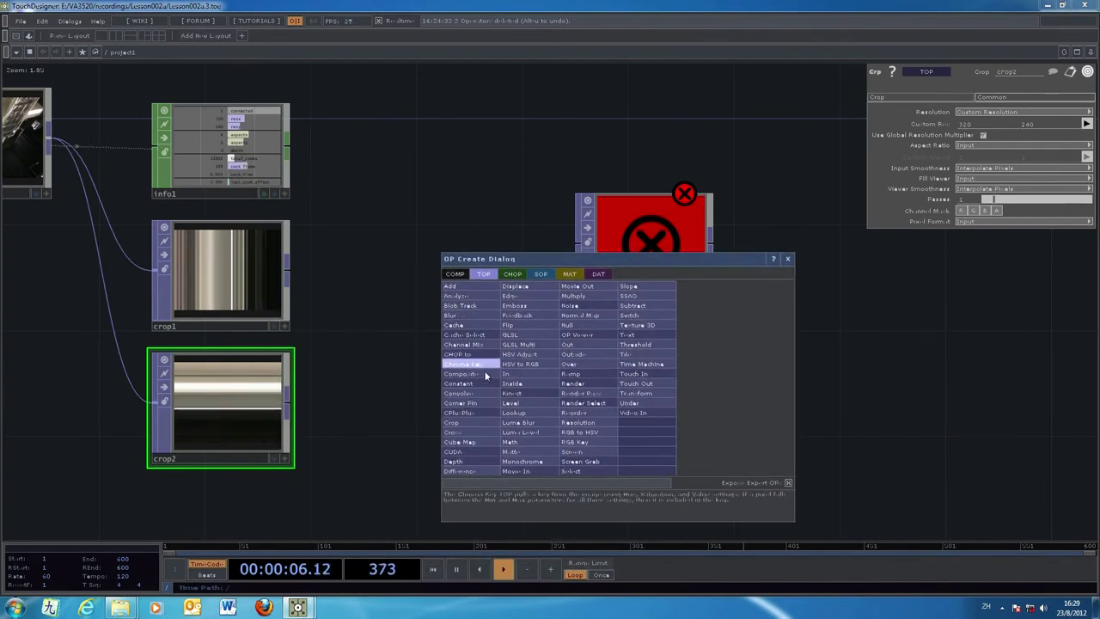
{"action": "left_click", "coordinate": [461, 373]}
{"action": "left_click", "coordinate": [459, 341]}
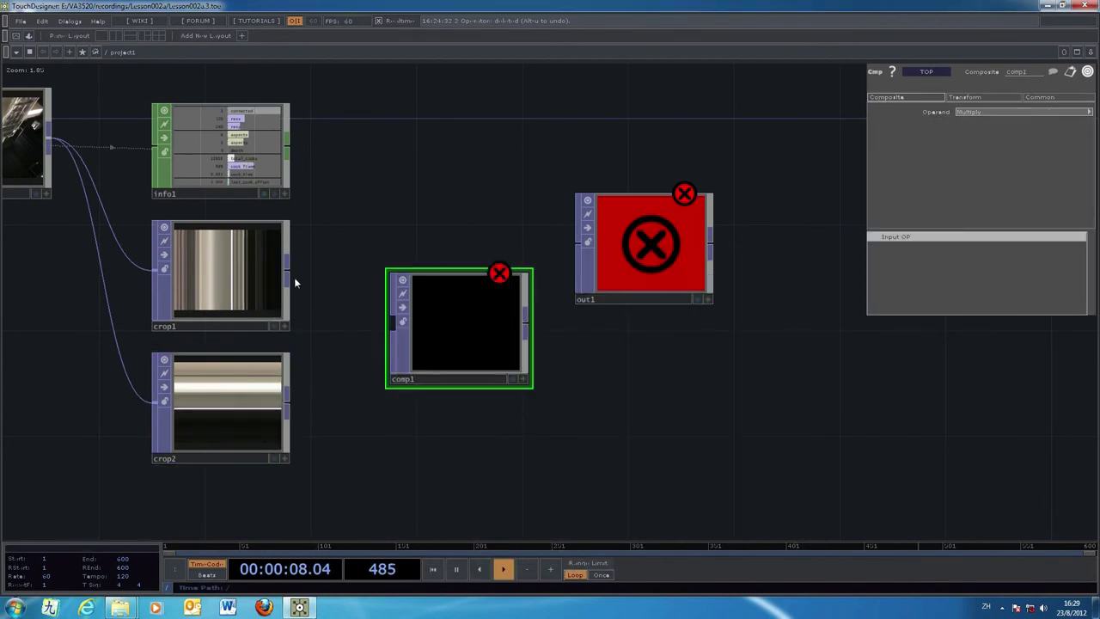
Step: Wire crop1 and crop2 into comp1, and comp1's output into out1
{"action": "left_click_drag", "start_coordinate": [287, 266], "coordinate": [393, 322]}
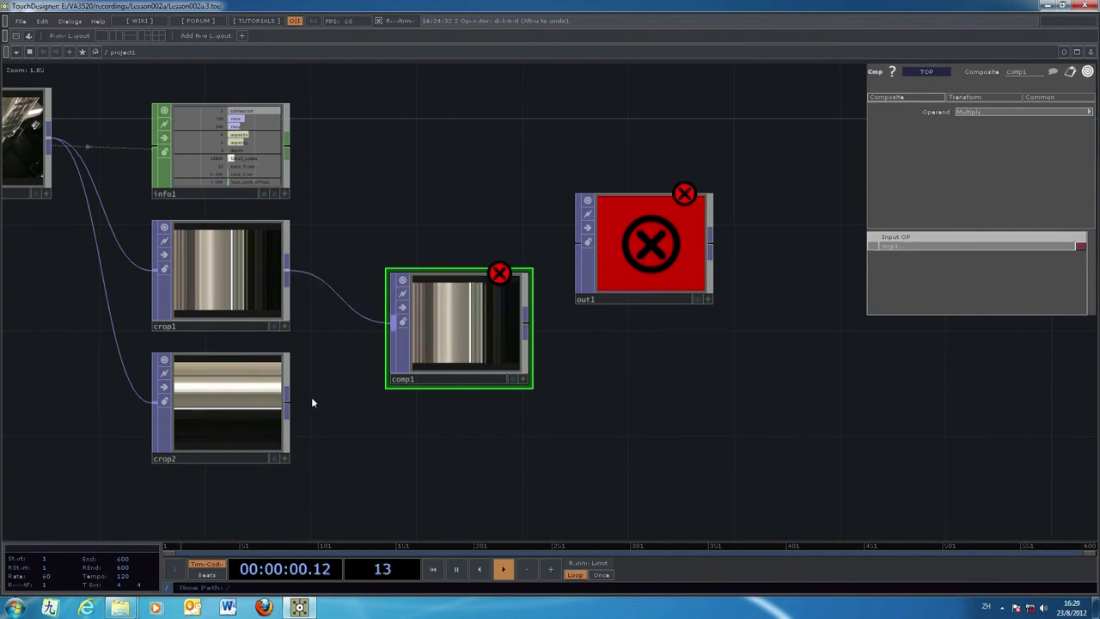
{"action": "left_click_drag", "start_coordinate": [287, 405], "coordinate": [391, 324]}
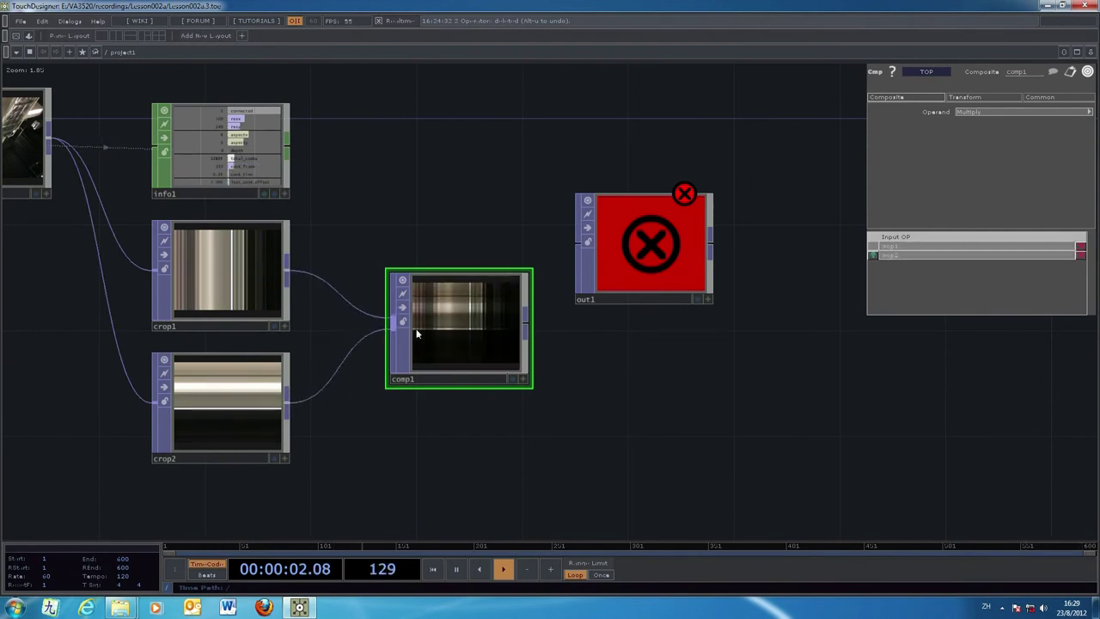
{"action": "left_click_drag", "start_coordinate": [652, 279], "coordinate": [700, 350]}
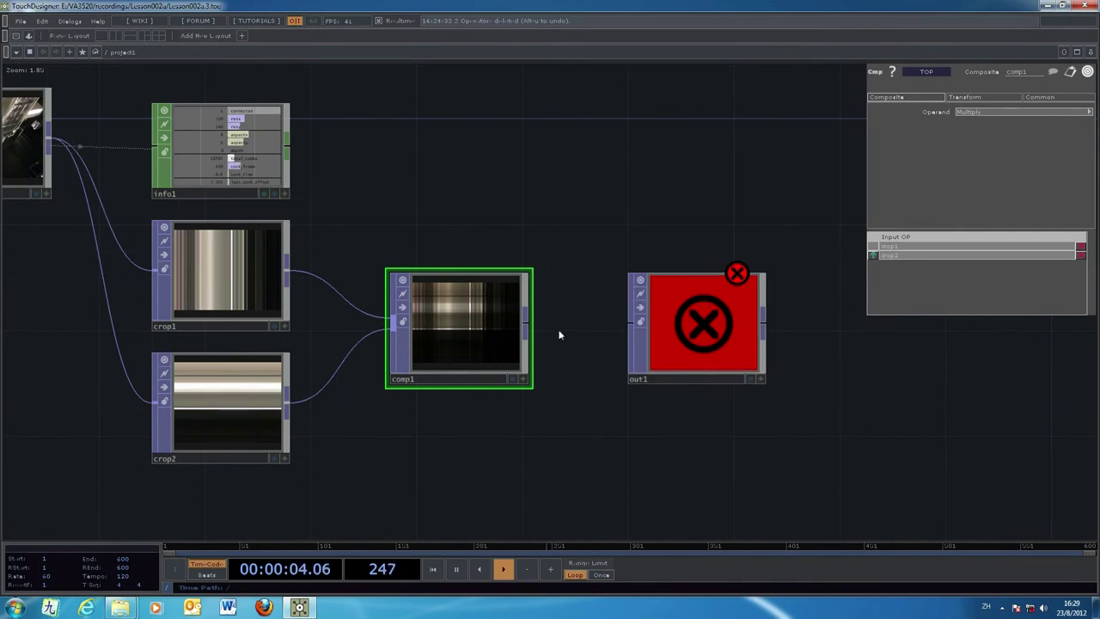
{"action": "left_click_drag", "start_coordinate": [529, 320], "coordinate": [634, 323]}
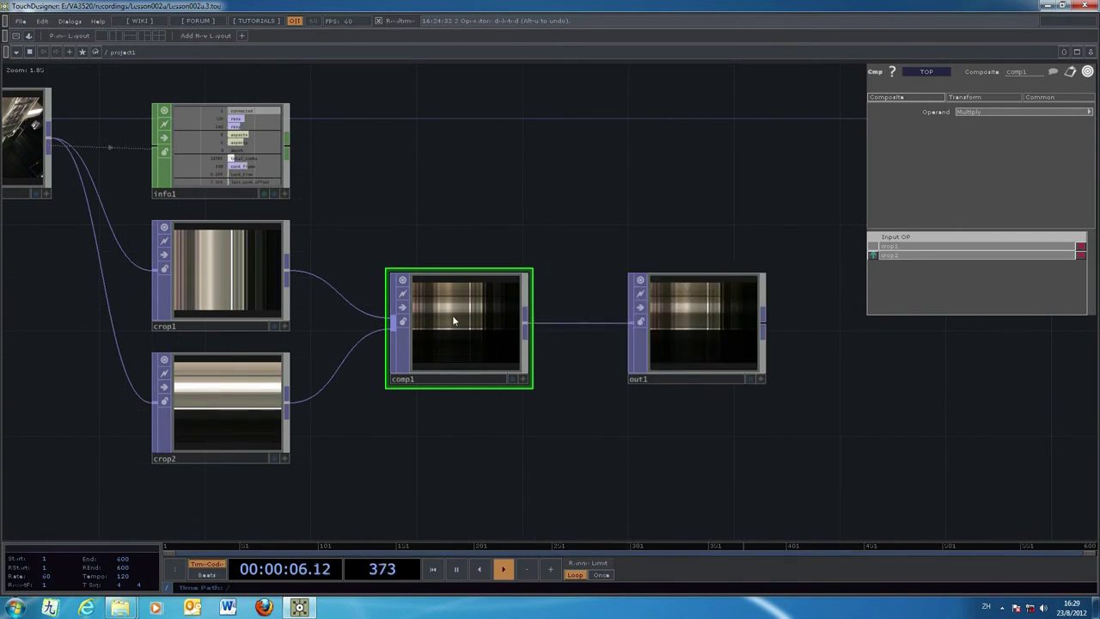
Step: Set comp1's Operand to Difference and nudge out1 slightly left
{"action": "left_click", "coordinate": [994, 112]}
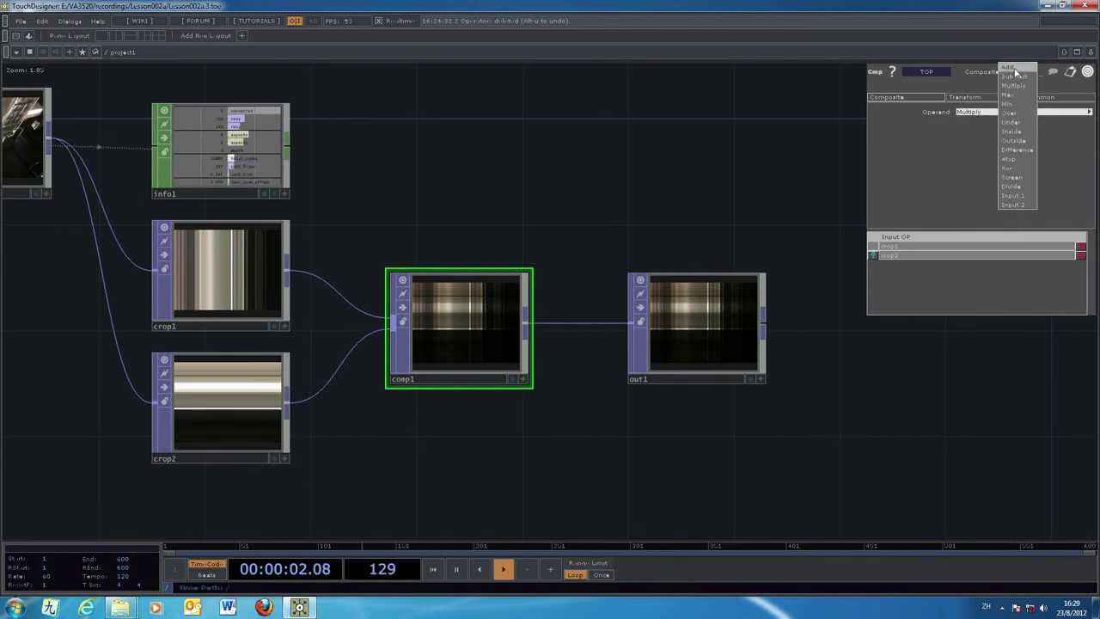
{"action": "left_click", "coordinate": [1007, 68]}
{"action": "left_click", "coordinate": [994, 110]}
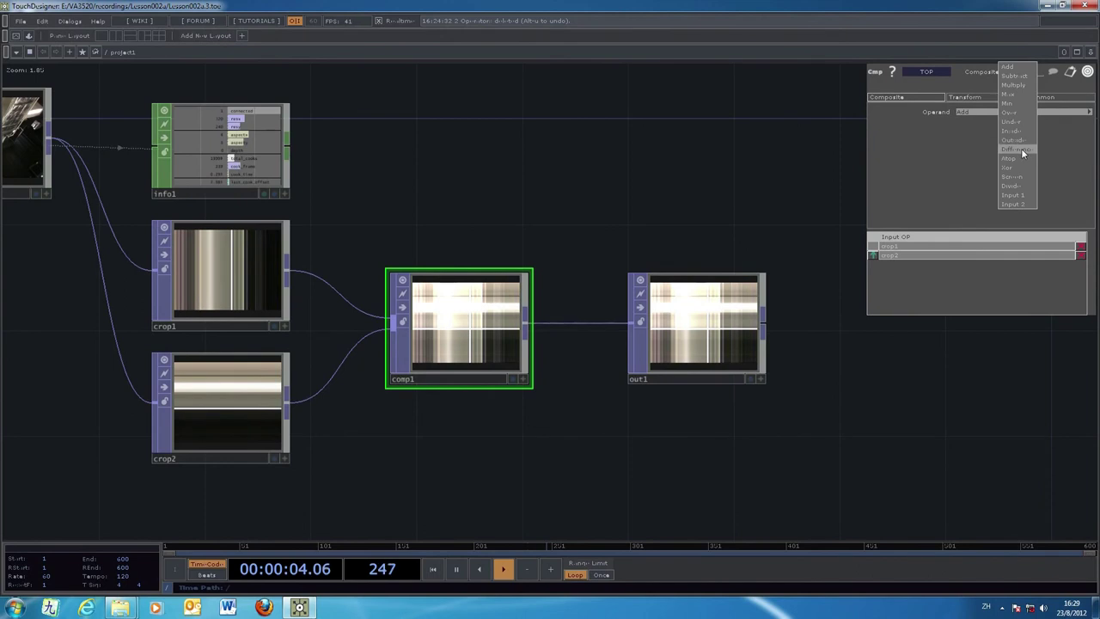
{"action": "left_click", "coordinate": [1015, 150]}
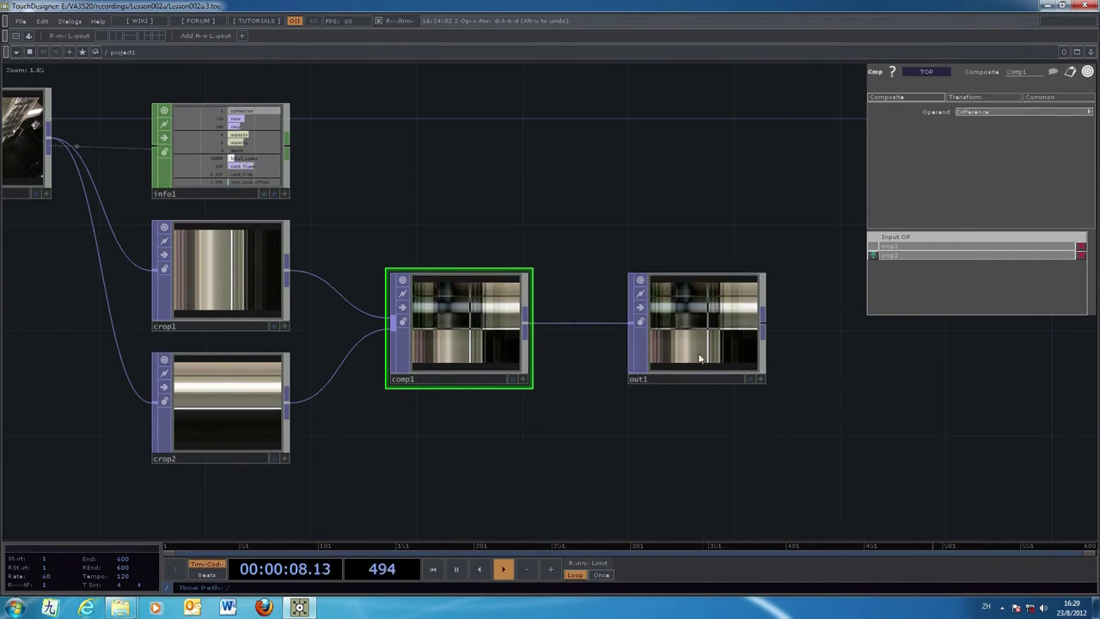
{"action": "left_click_drag", "start_coordinate": [705, 357], "coordinate": [678, 357]}
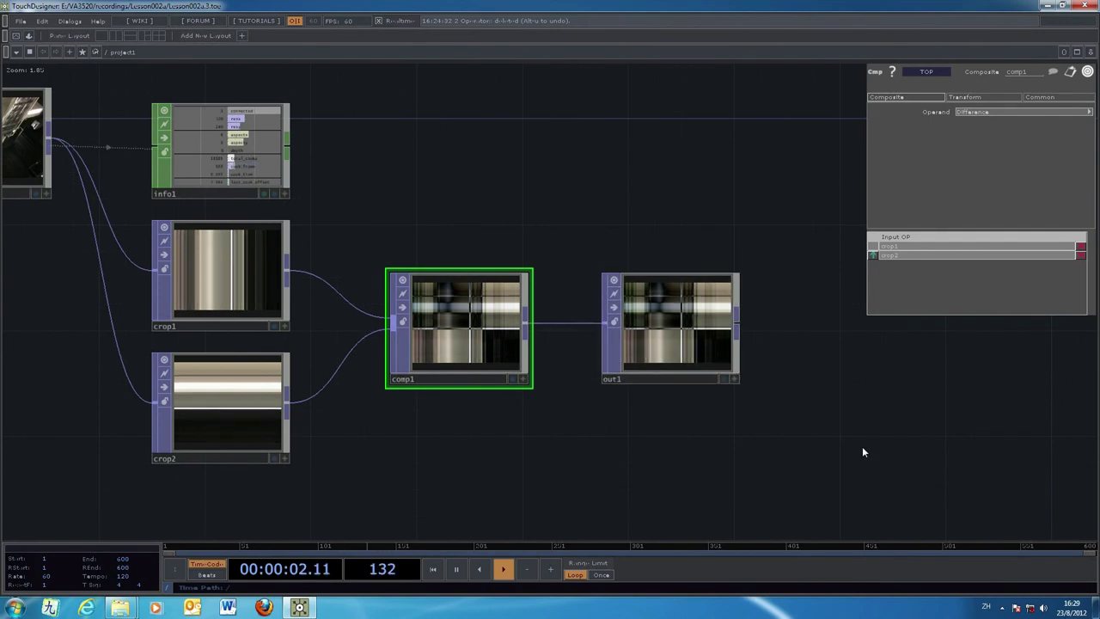
{"action": "left_click_drag", "start_coordinate": [755, 445], "coordinate": [565, 446]}
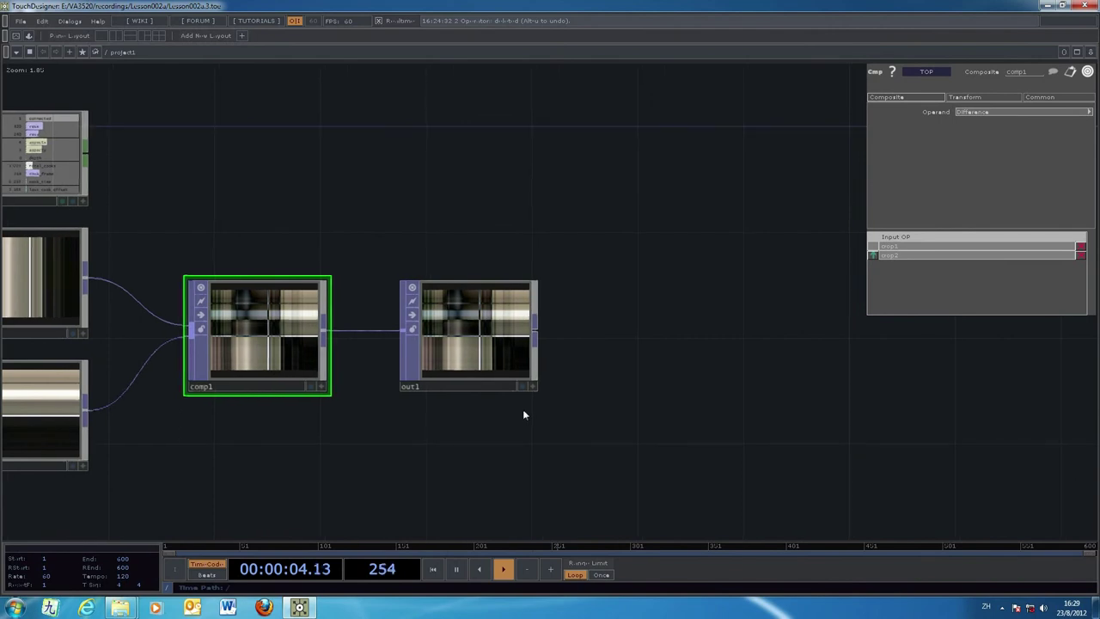